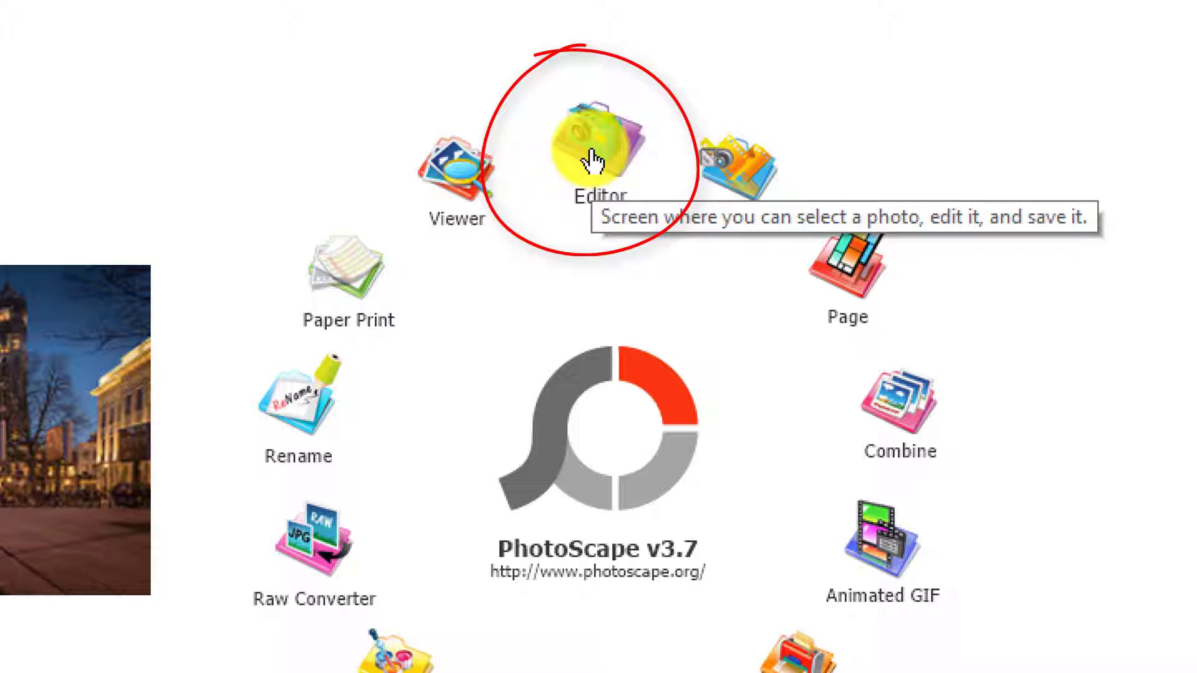
Step: Load the photo DSC_3224.JPG in the Editor using a widened file browser, and collapse the browser to enlarge the work area
left_click(592, 161)
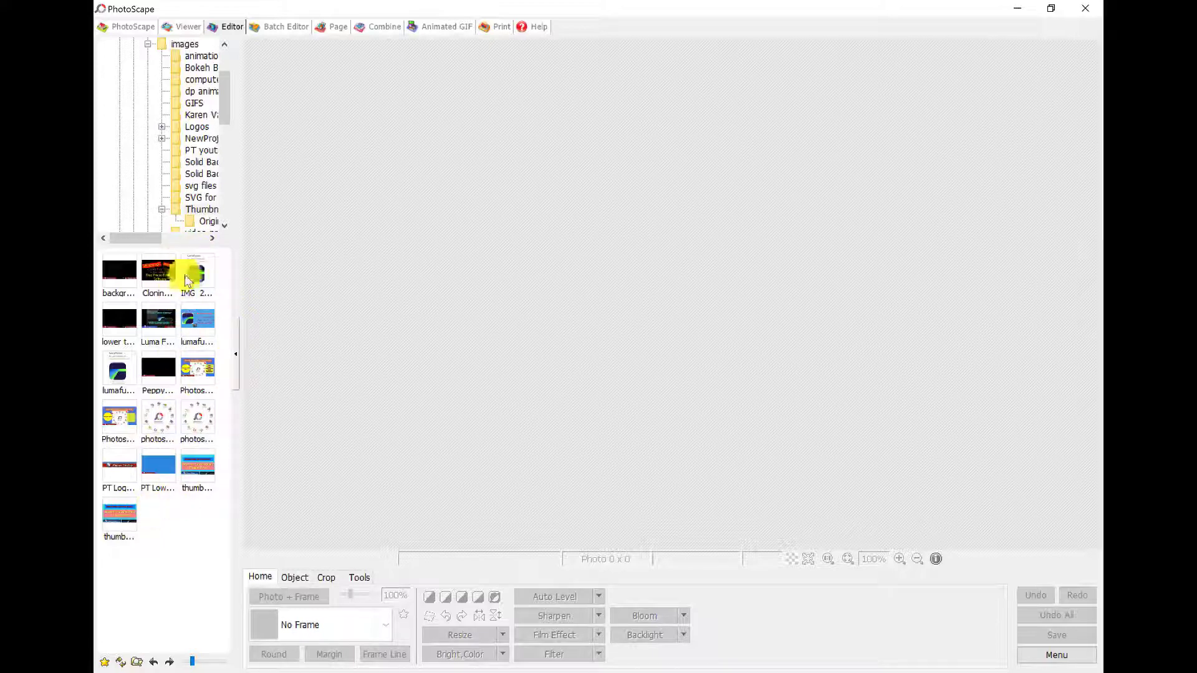
left_click_drag(192, 497, 283, 475)
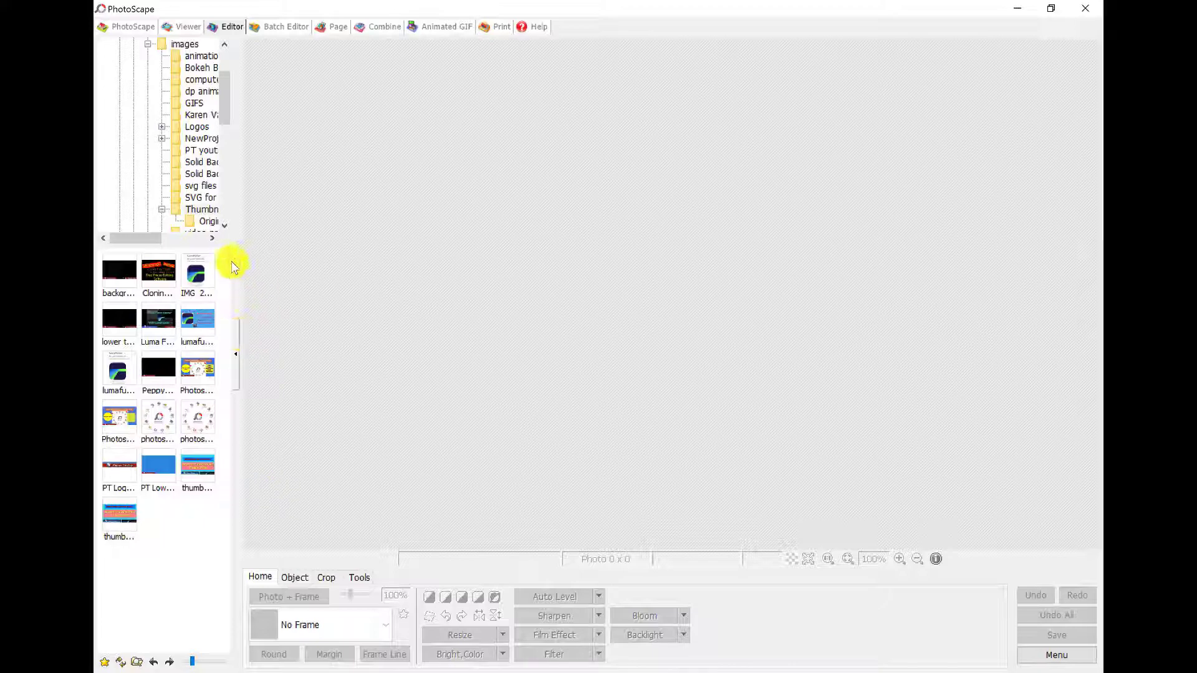
left_click_drag(239, 266, 428, 267)
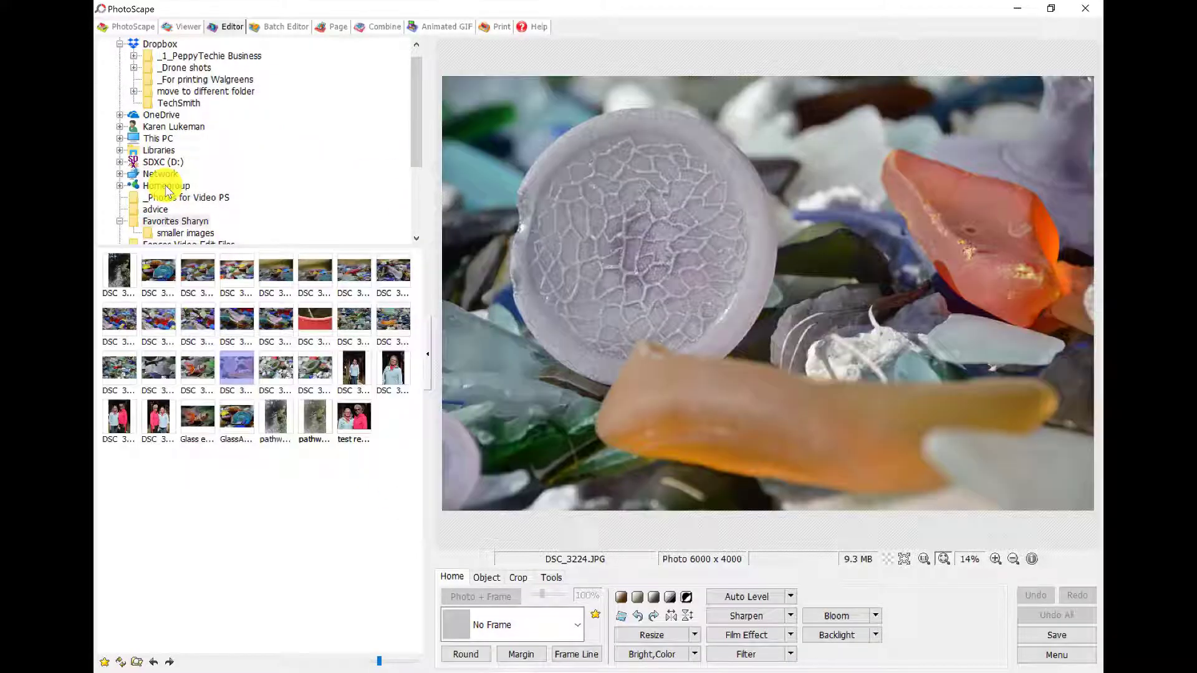
left_click(430, 359)
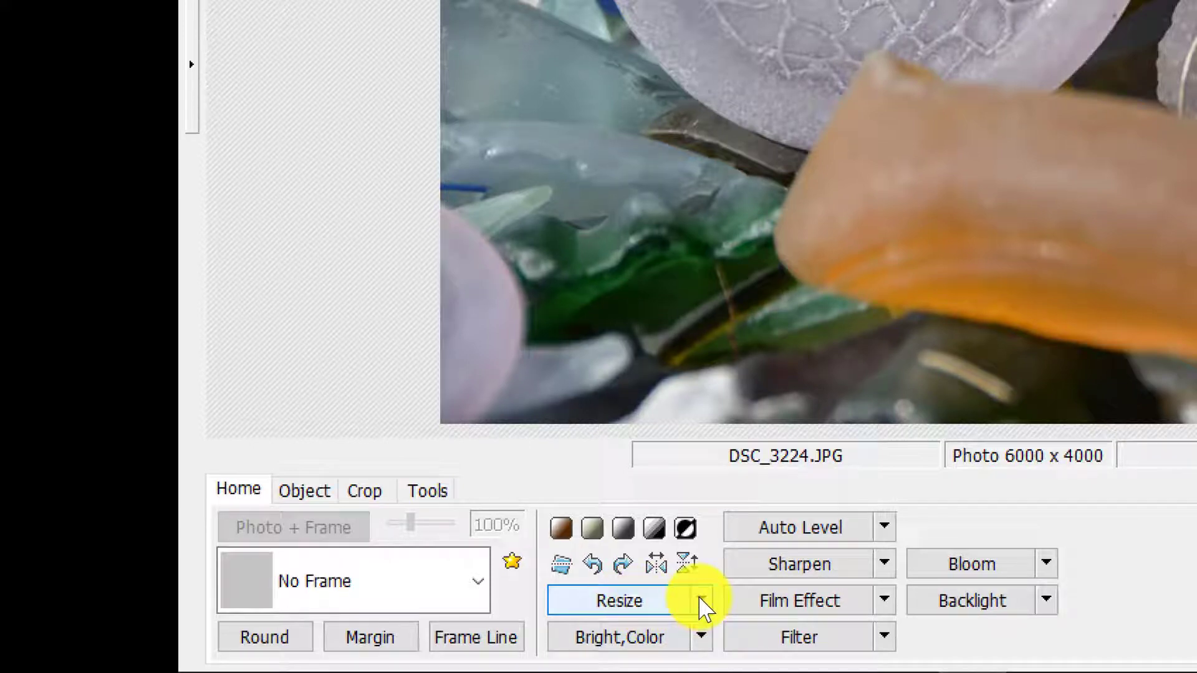
Step: Try resizing the photo to a width of 1000 pixels without preserving the aspect ratio, and undo the resize
left_click(636, 608)
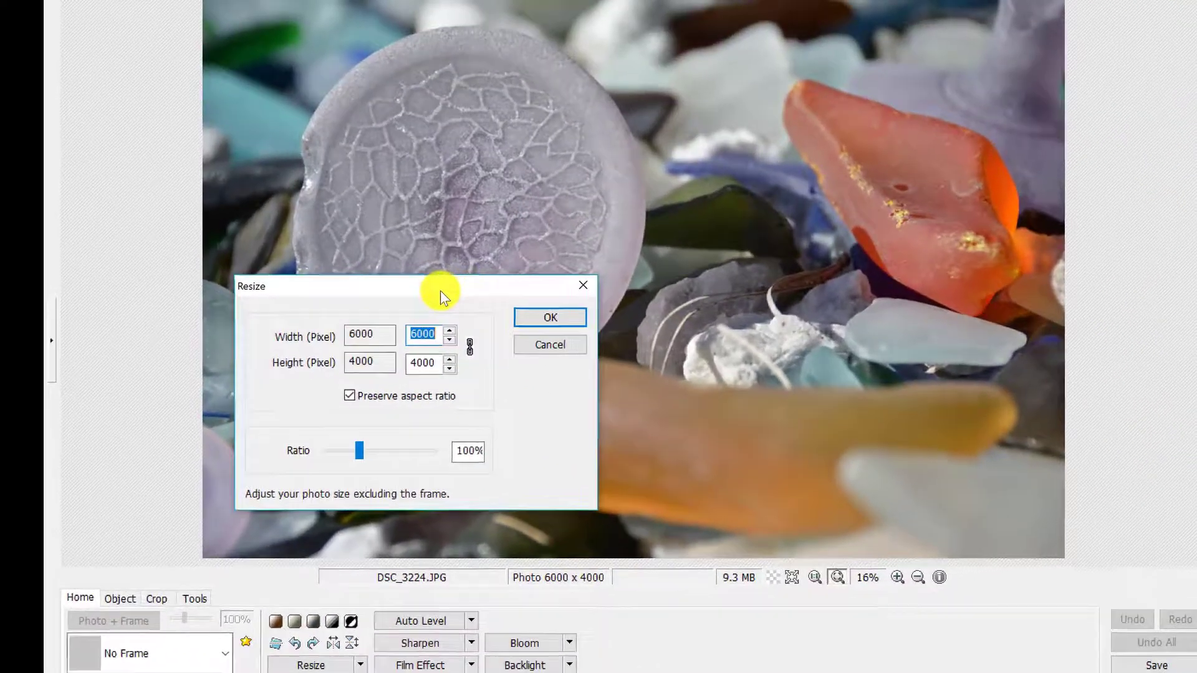
left_click_drag(440, 291, 342, 341)
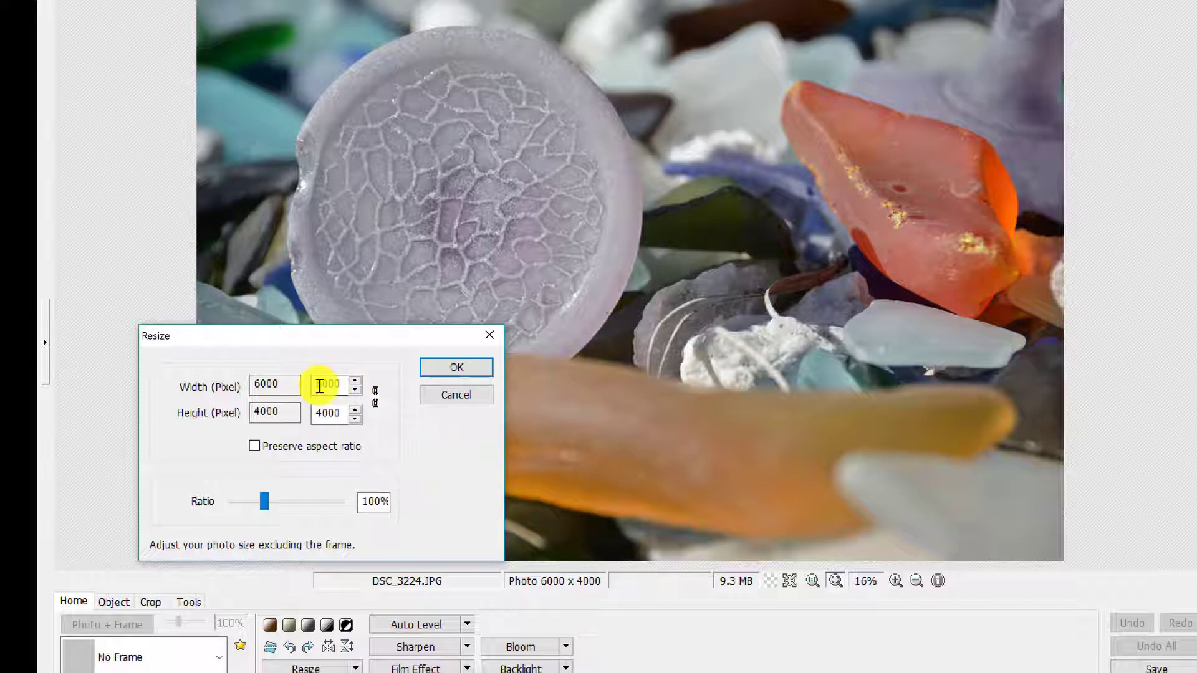
double_click(343, 386)
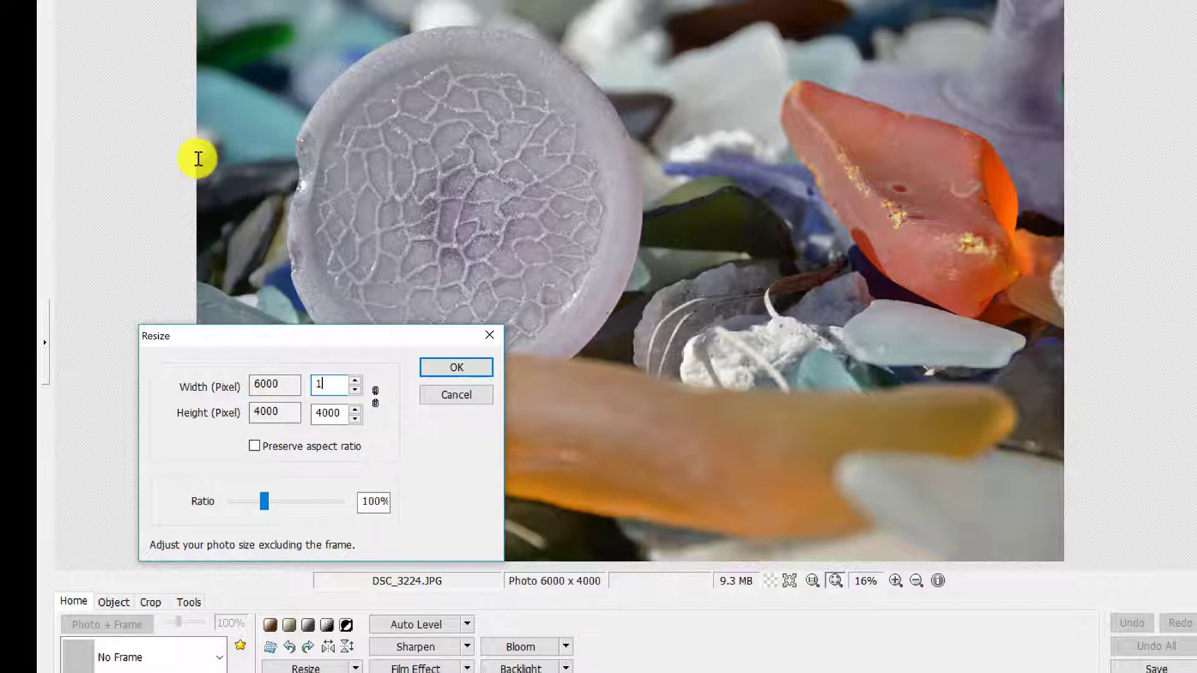
type("1000")
left_click(439, 371)
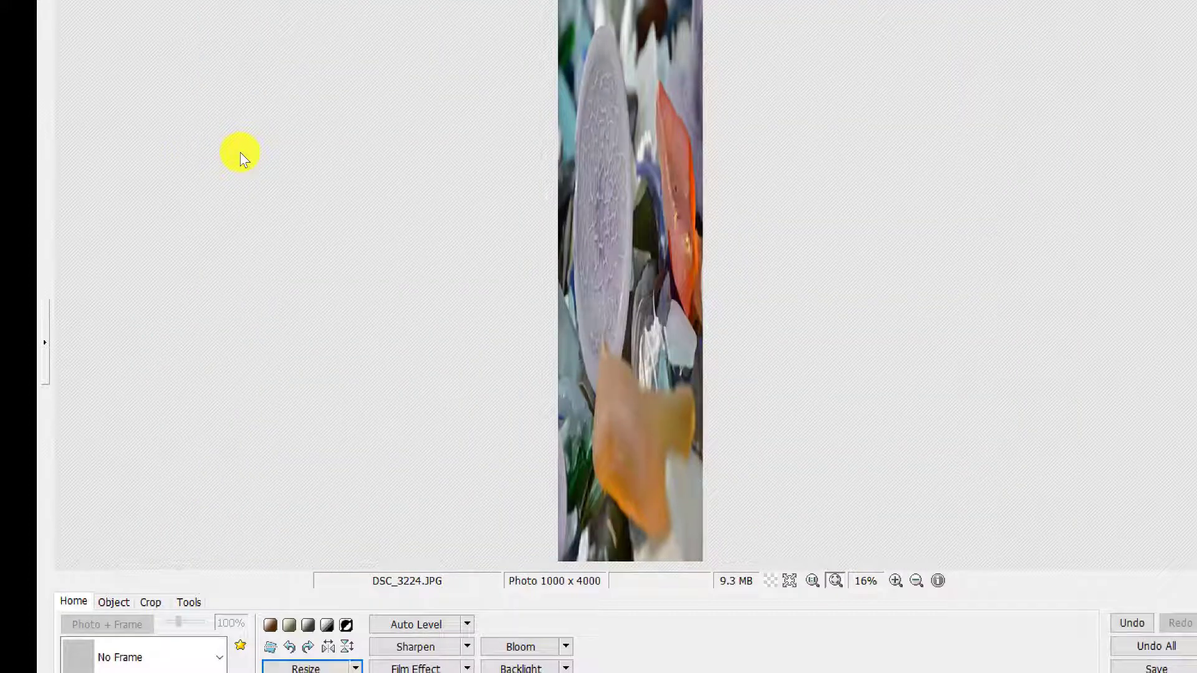
left_click(1129, 622)
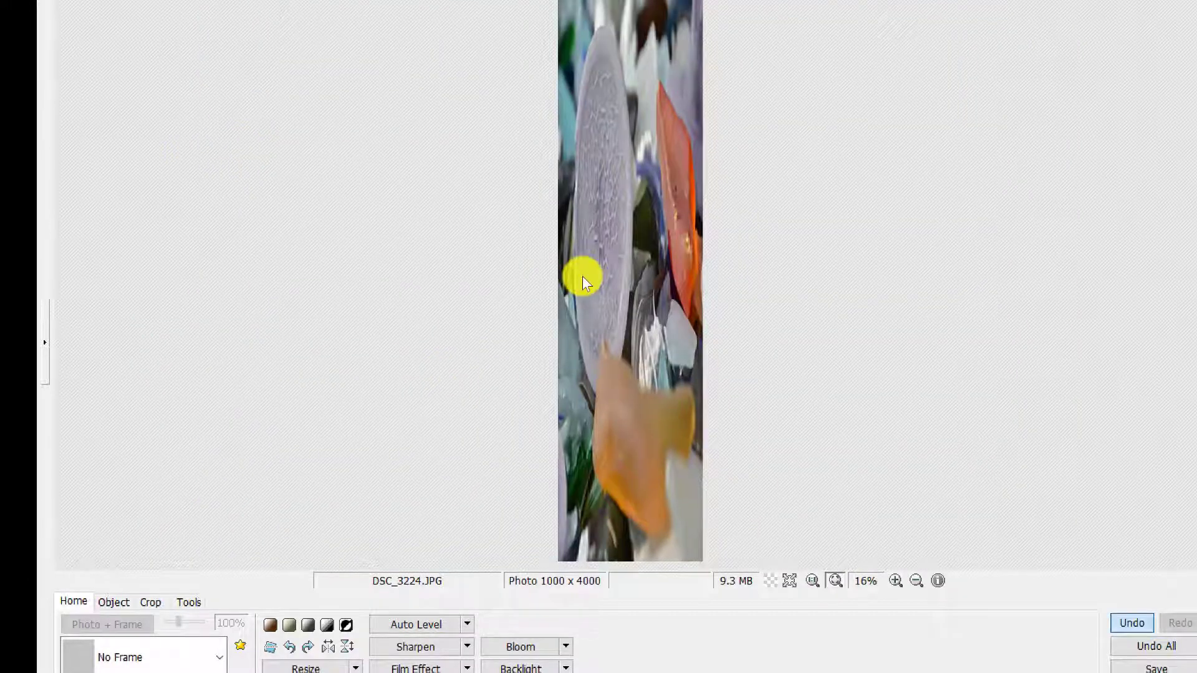
Step: Resize the photo to a width of 500 pixels with the aspect ratio preserved
left_click(305, 667)
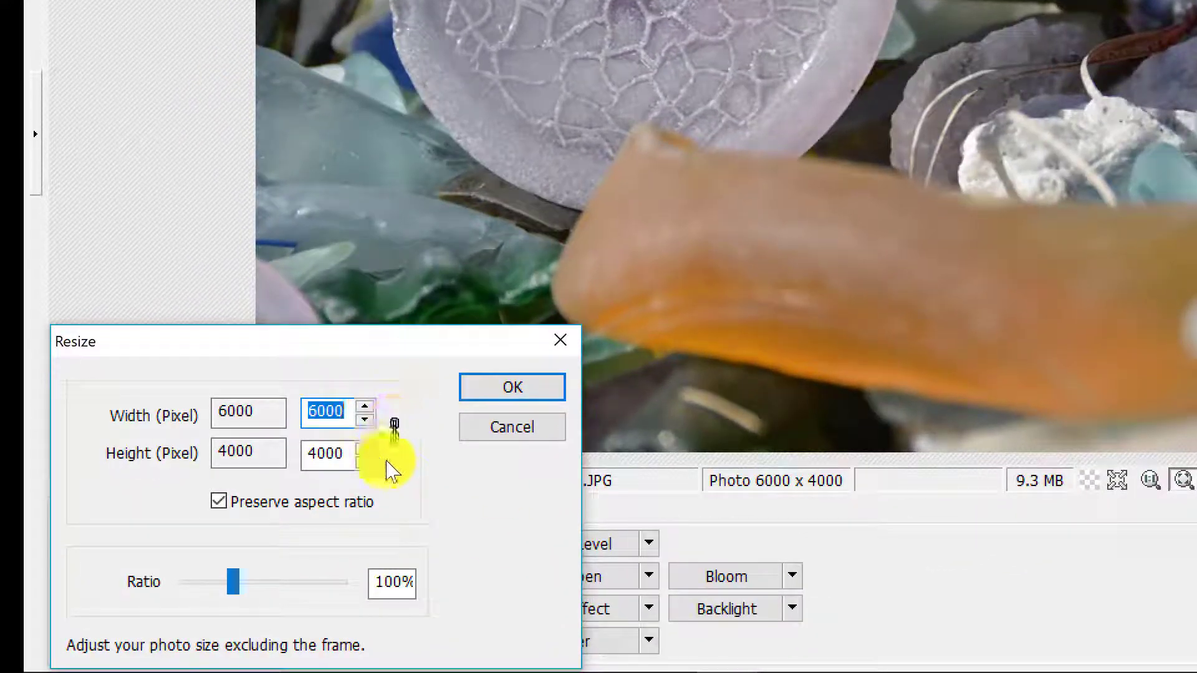
left_click_drag(357, 351, 377, 59)
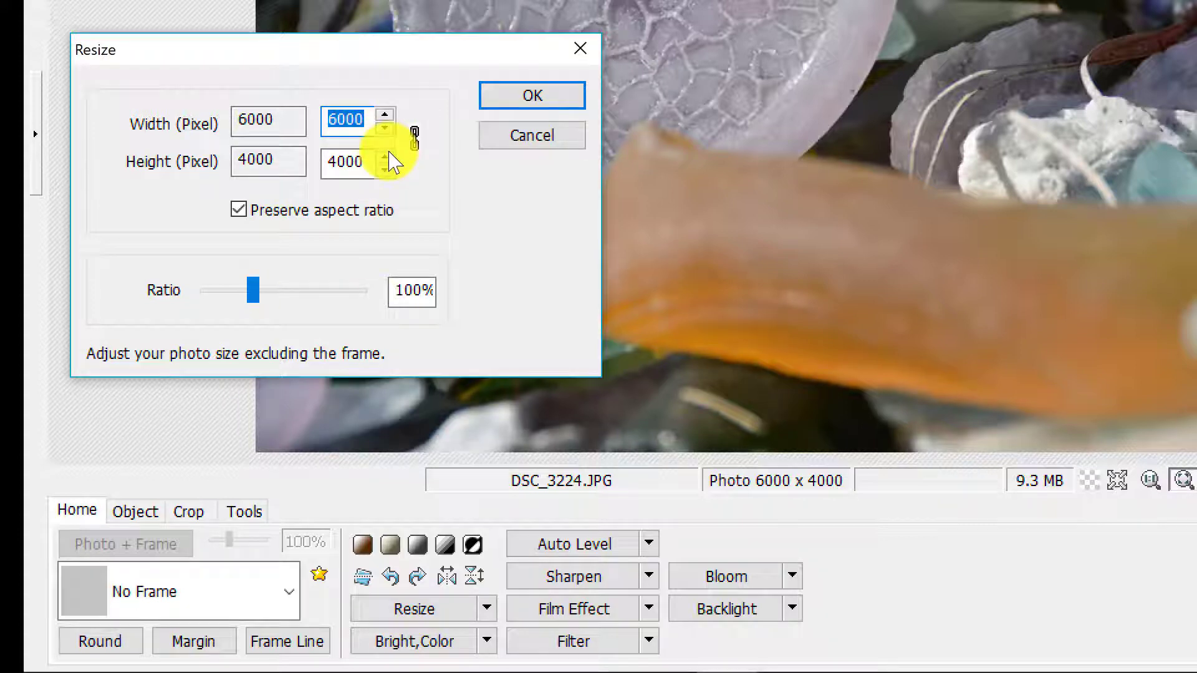
type("5")
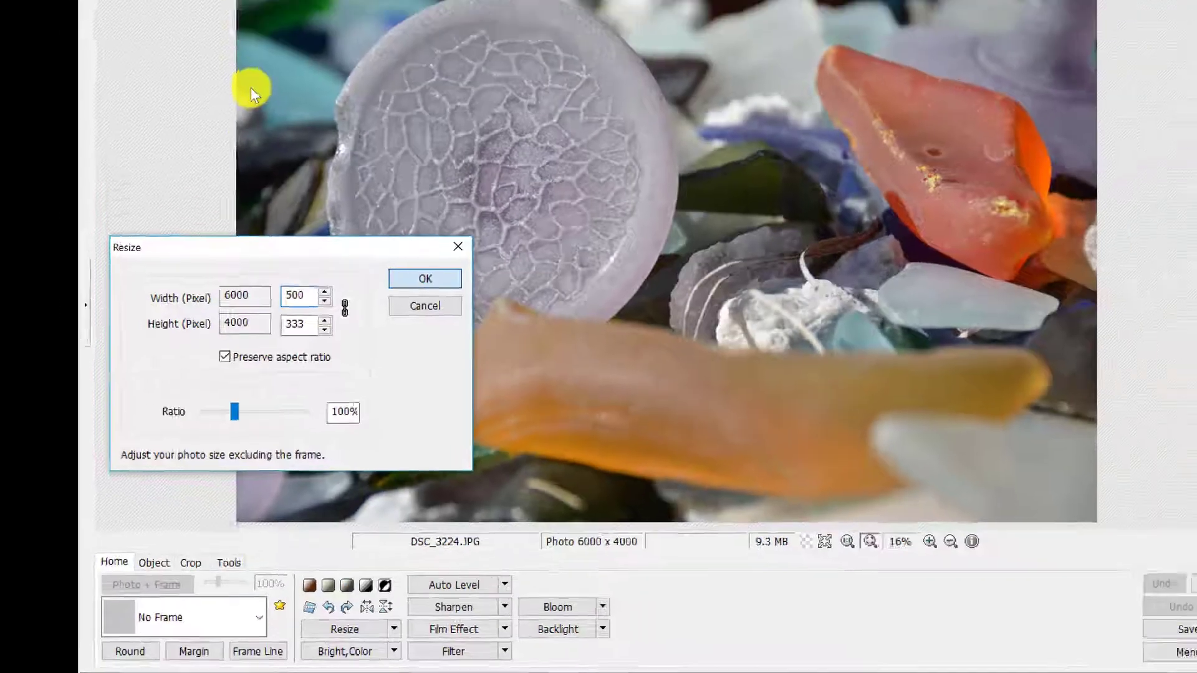
key("Return")
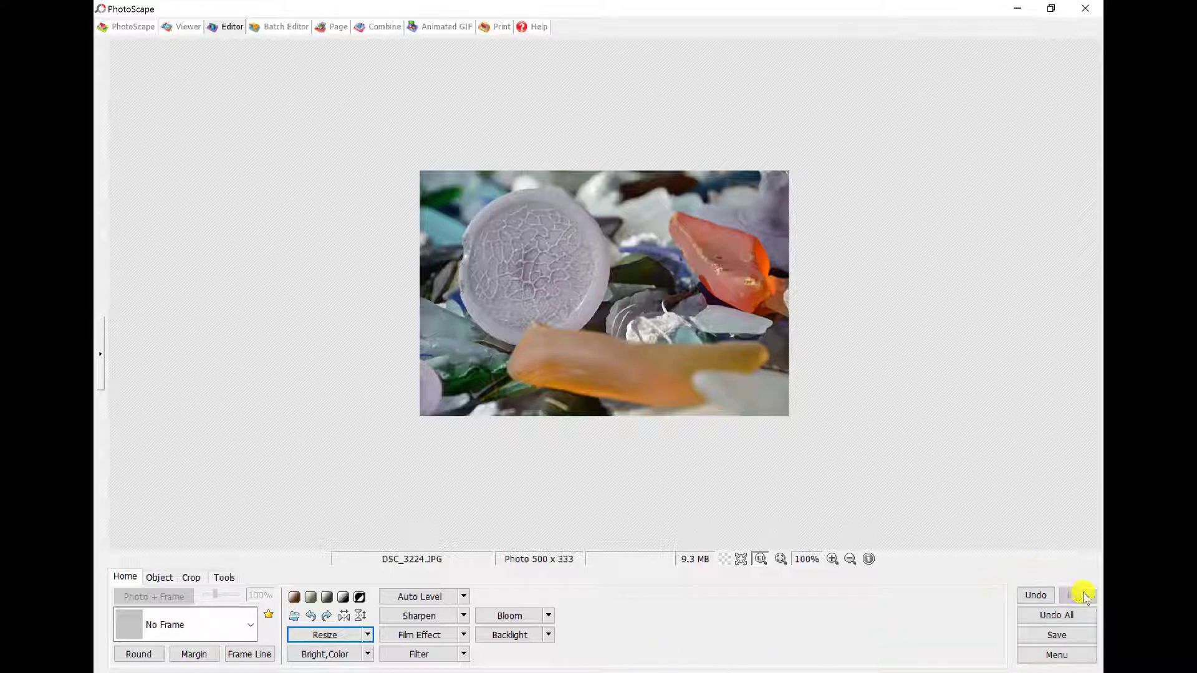
Step: Try raising the JPEG quality to 100% in the save options and check the original-photo backup option
left_click(1060, 635)
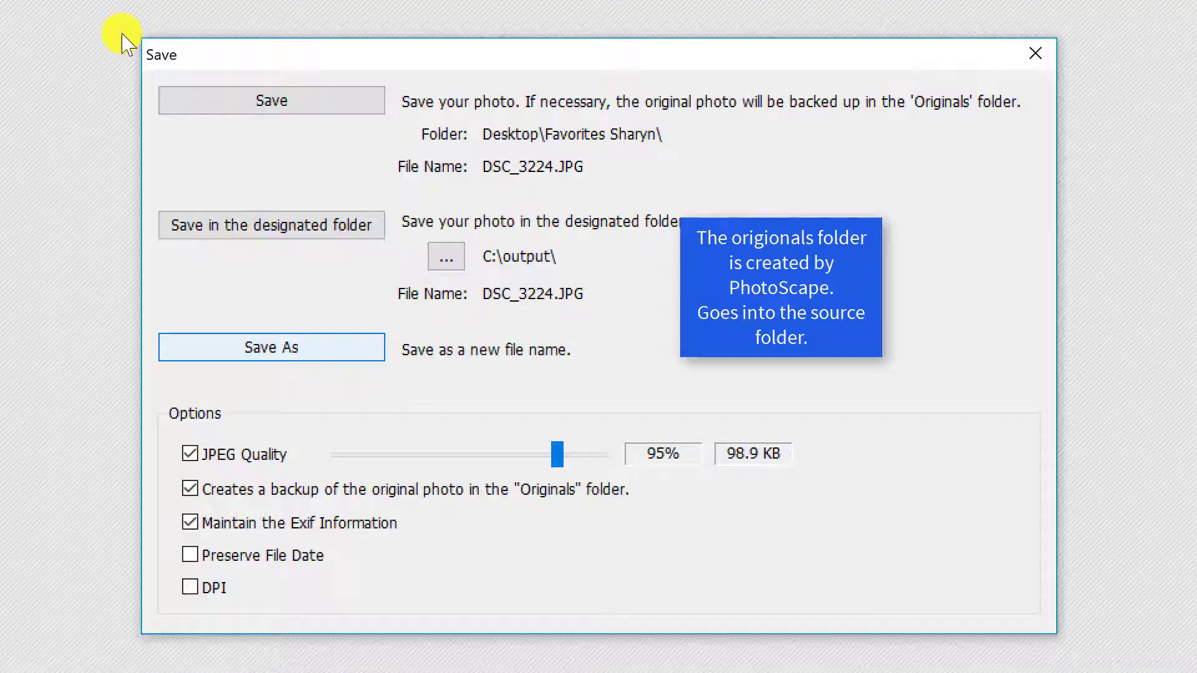
left_click(407, 347)
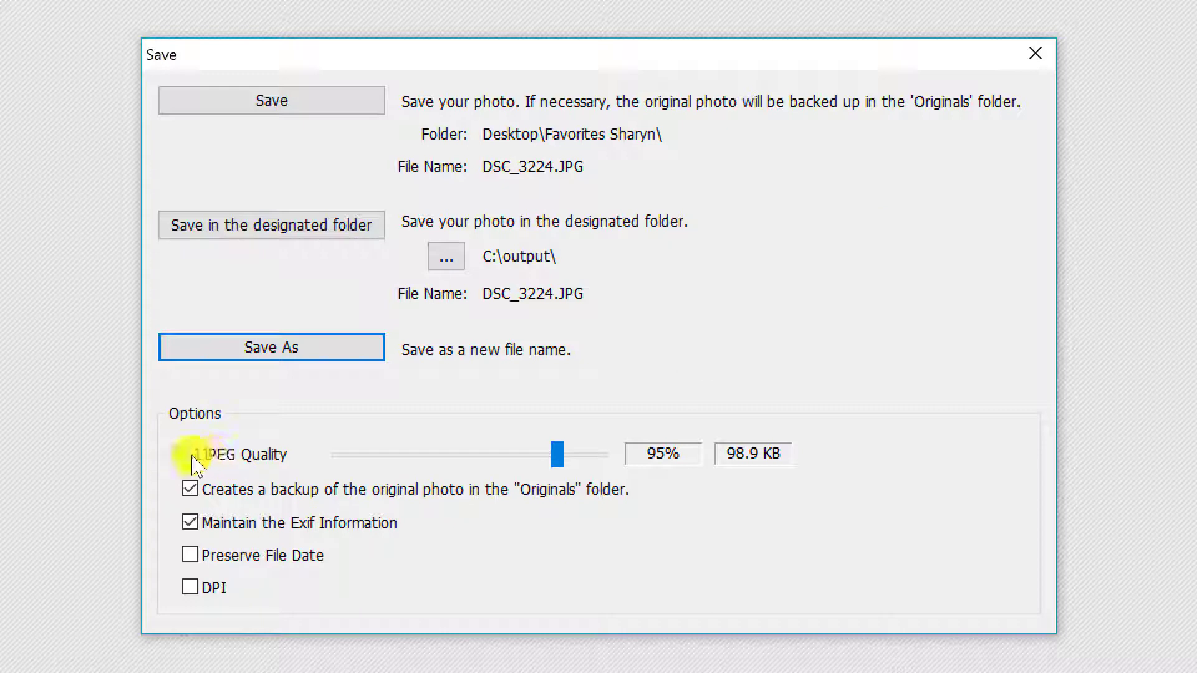
left_click_drag(559, 461, 611, 459)
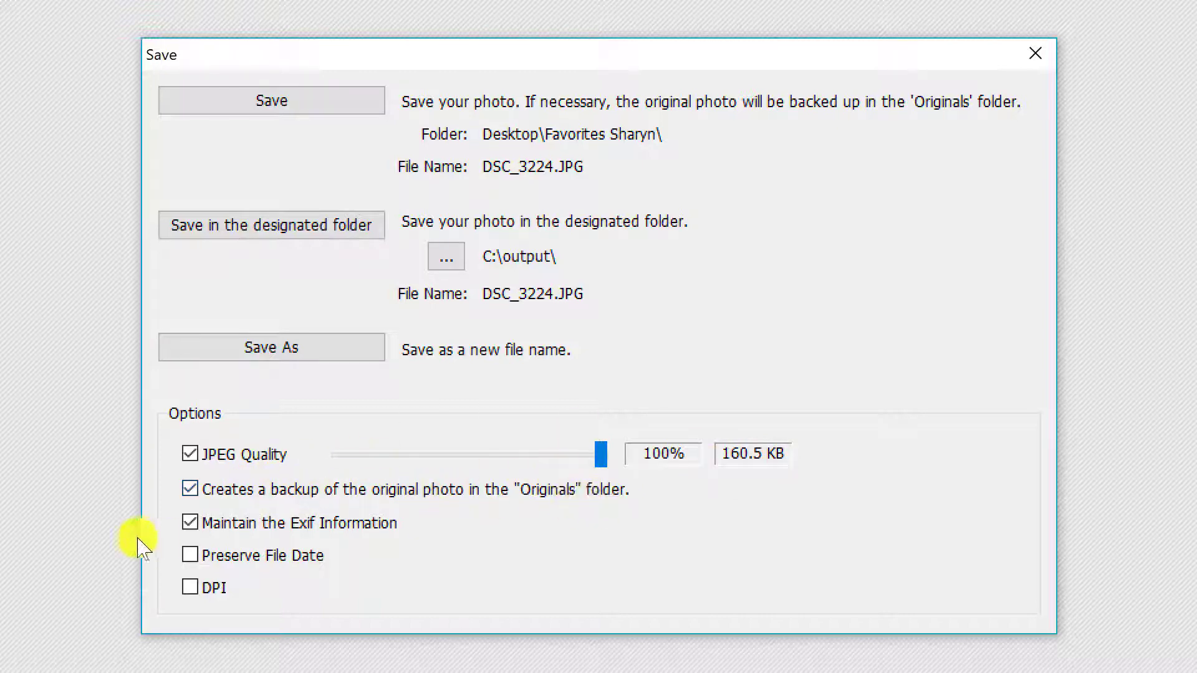
left_click(190, 489)
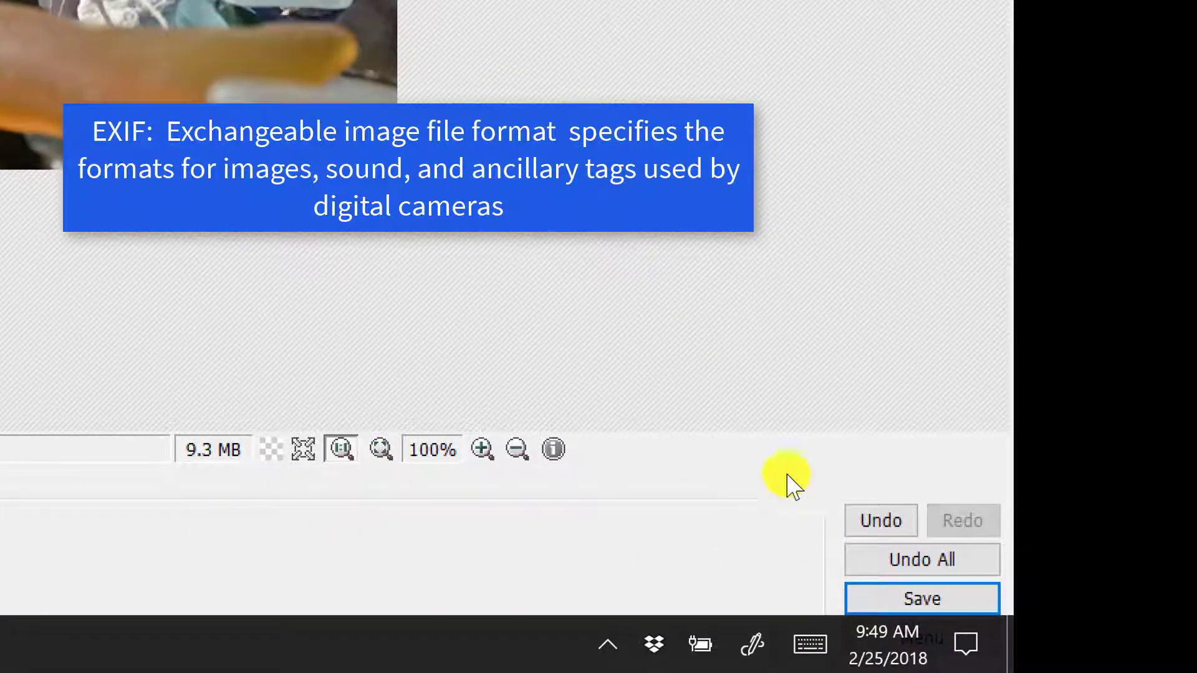
Step: Show the photo's Exif information and enable preserving the file date in the save options
left_click(554, 450)
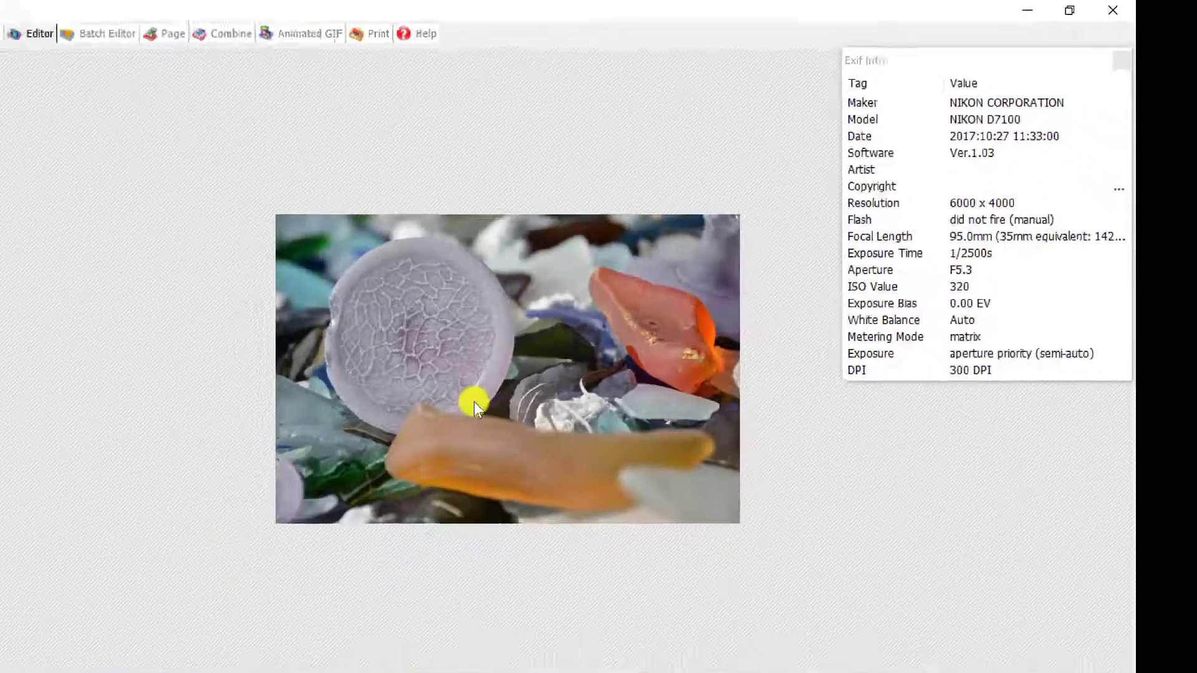
key("ctrl+s")
left_click(356, 449)
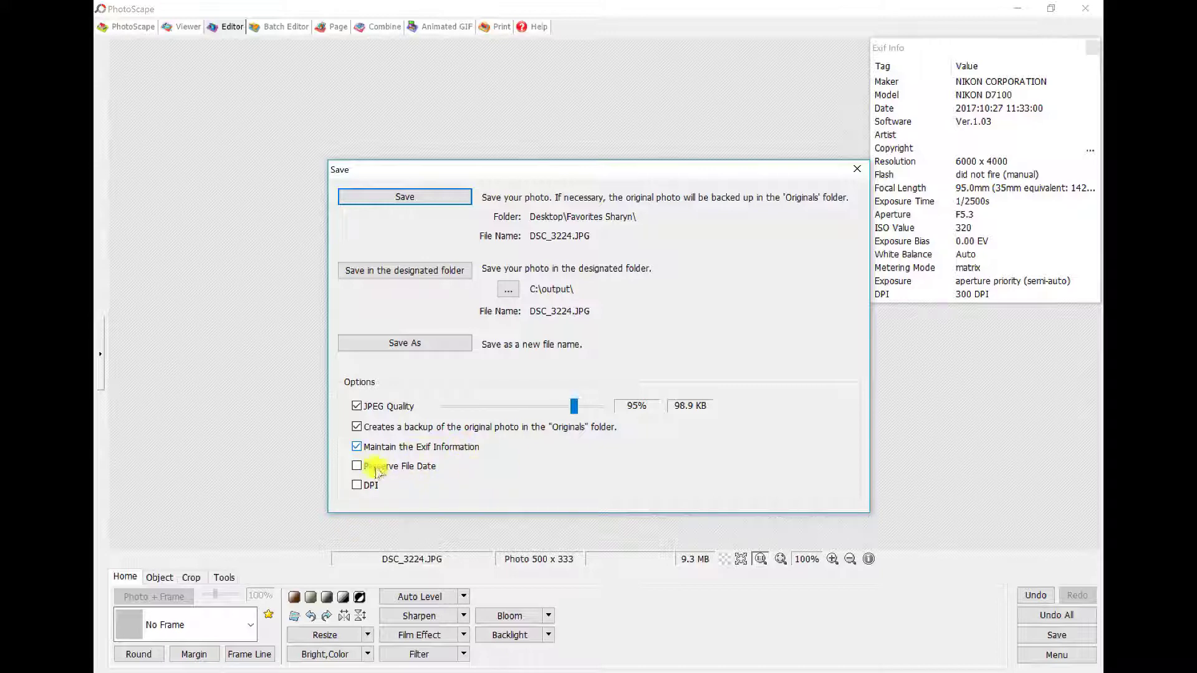
left_click(357, 466)
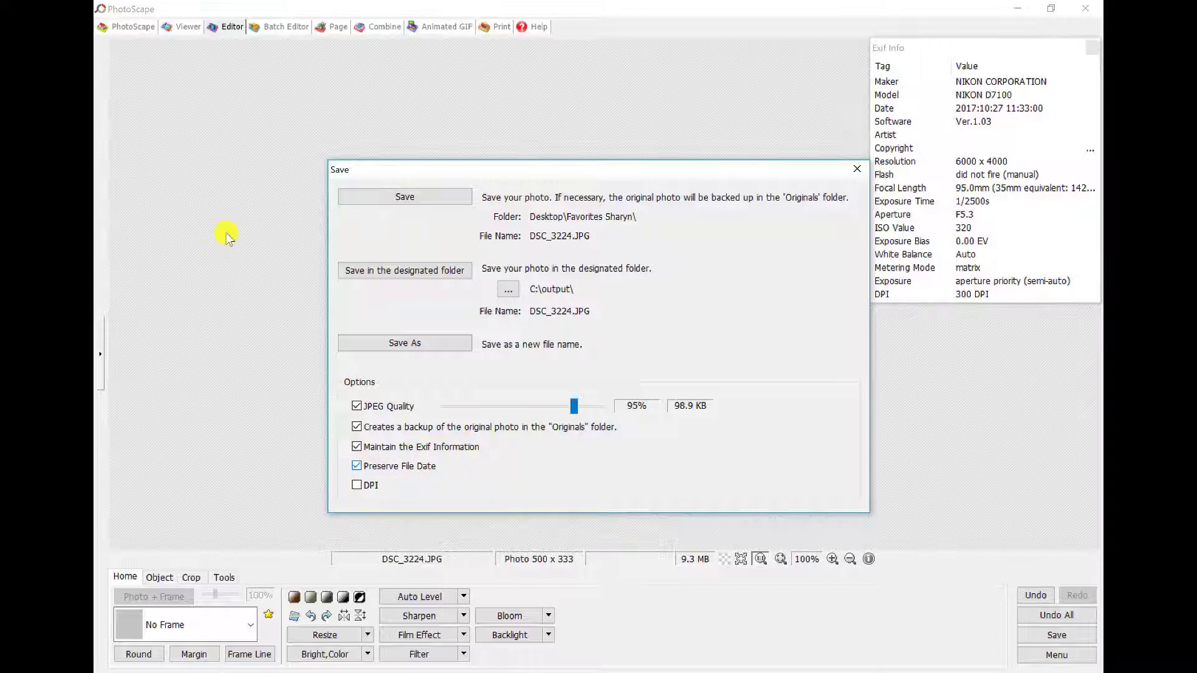
Step: Save the resized photo as a new PNG file named Glass1_500x333
left_click(421, 343)
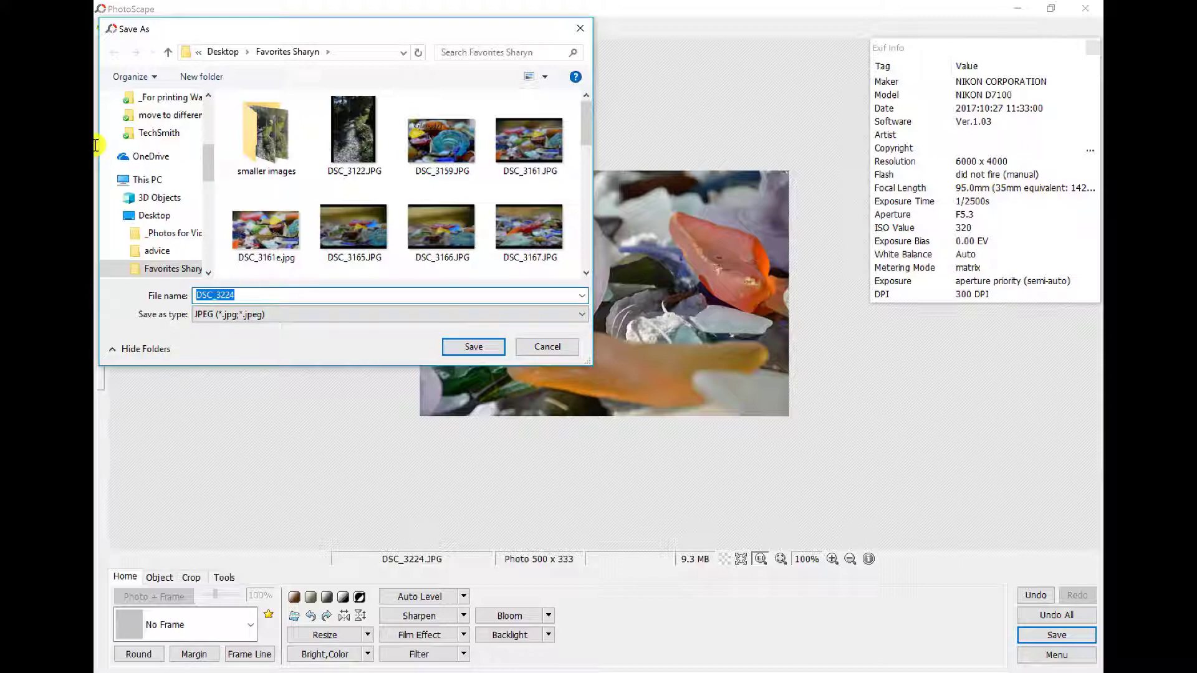
type("Glas")
type("s")
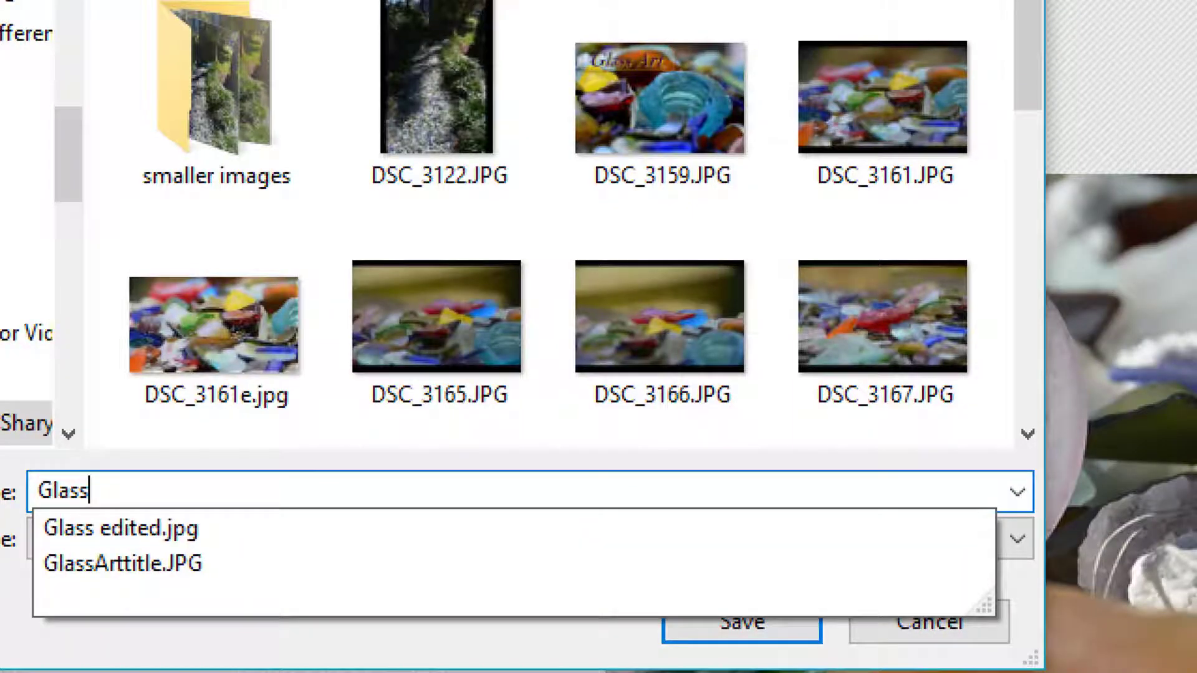
type("1_500x333")
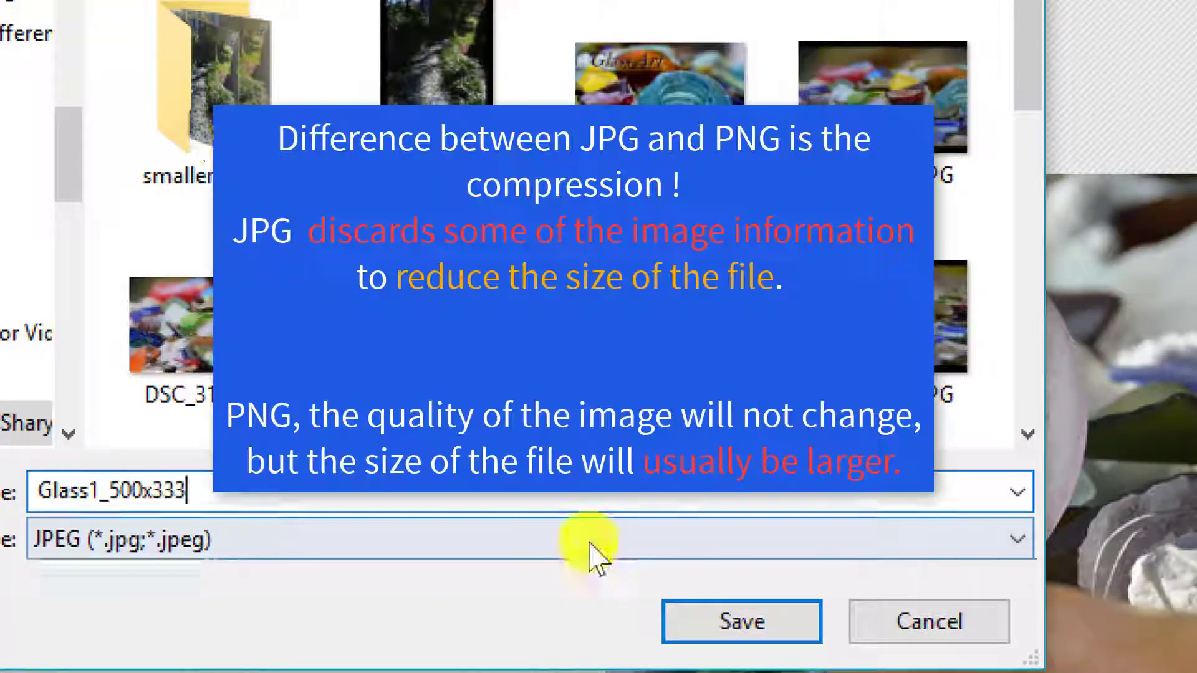
left_click(589, 541)
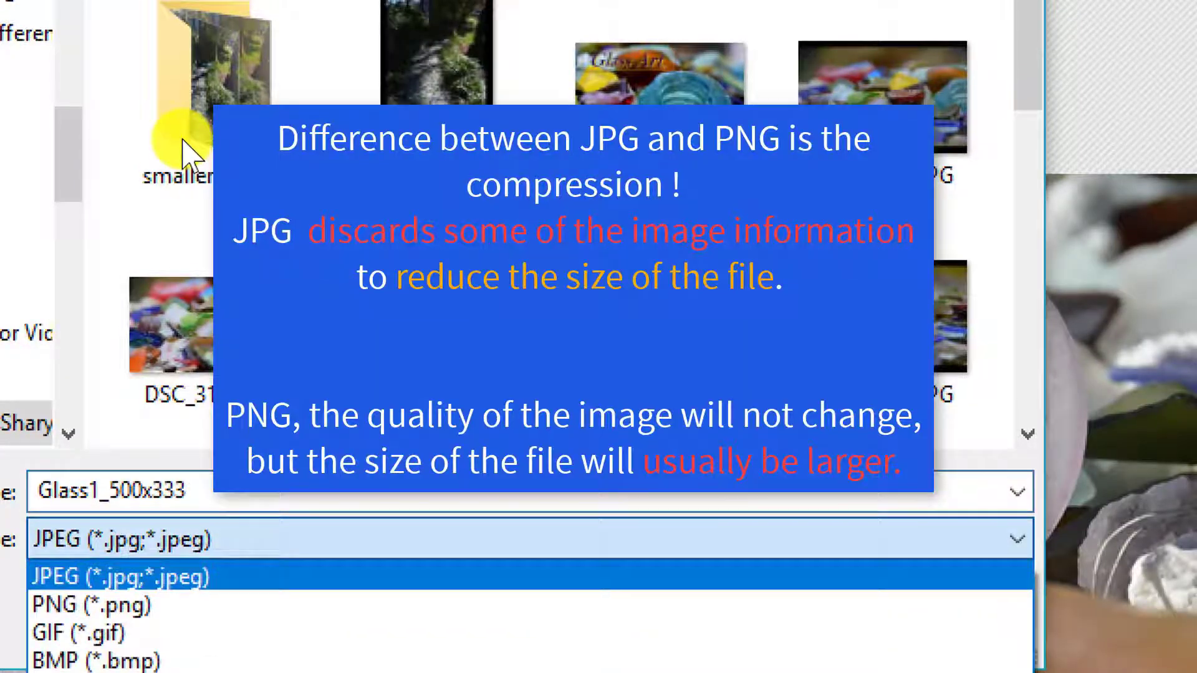
left_click(391, 605)
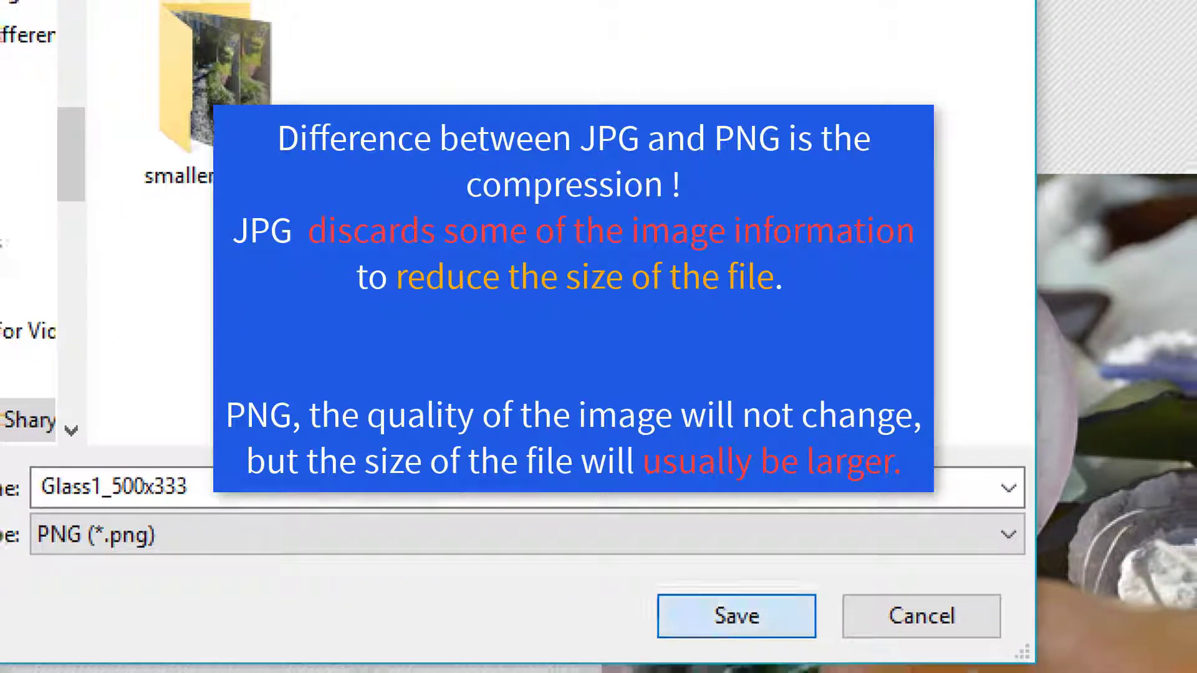
left_click(736, 616)
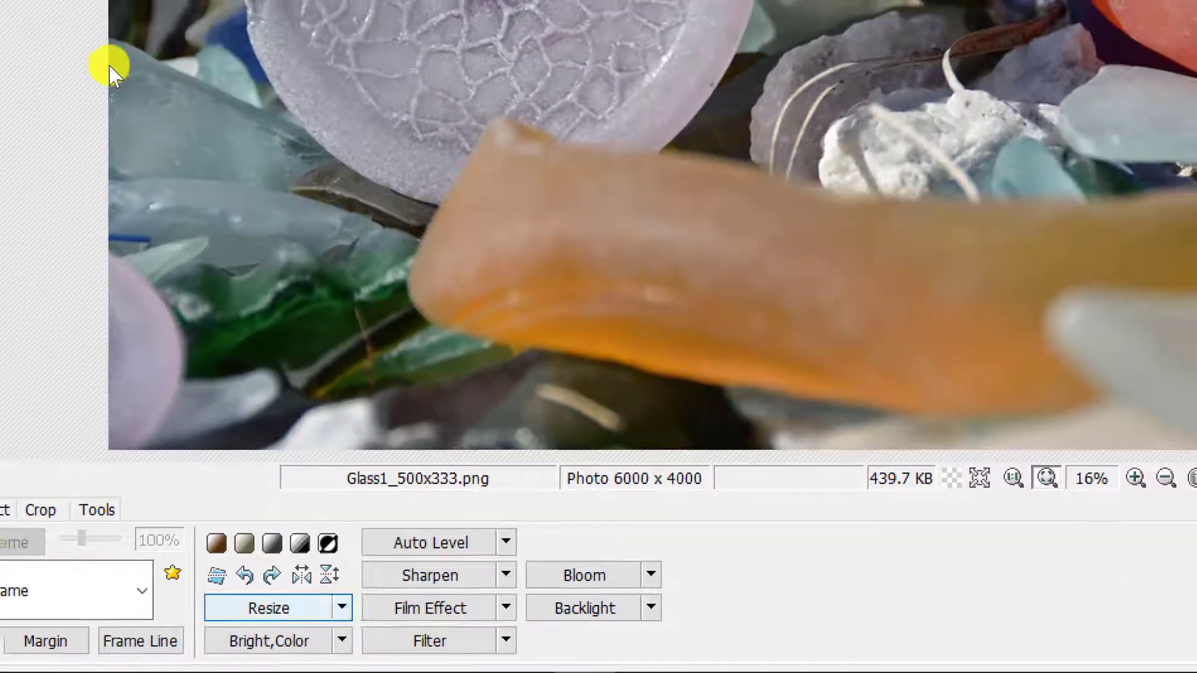
Step: Try reducing the full-size photo's longer length to the 300 px preset, and undo all changes
left_click(317, 600)
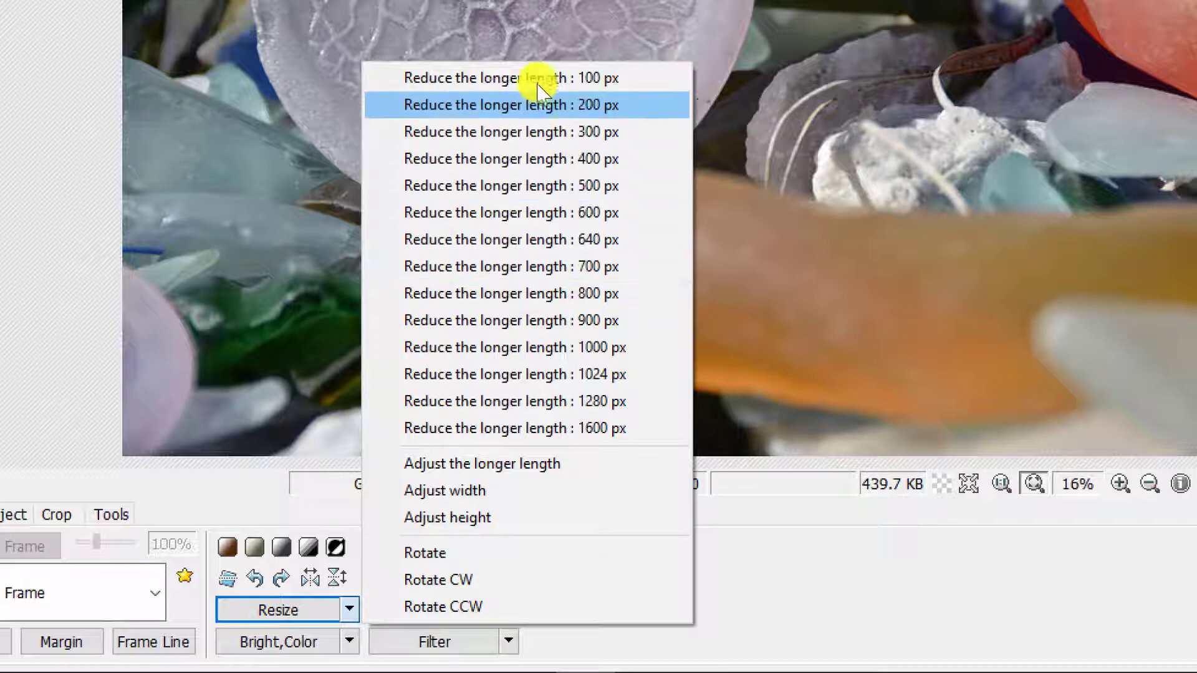
left_click(506, 187)
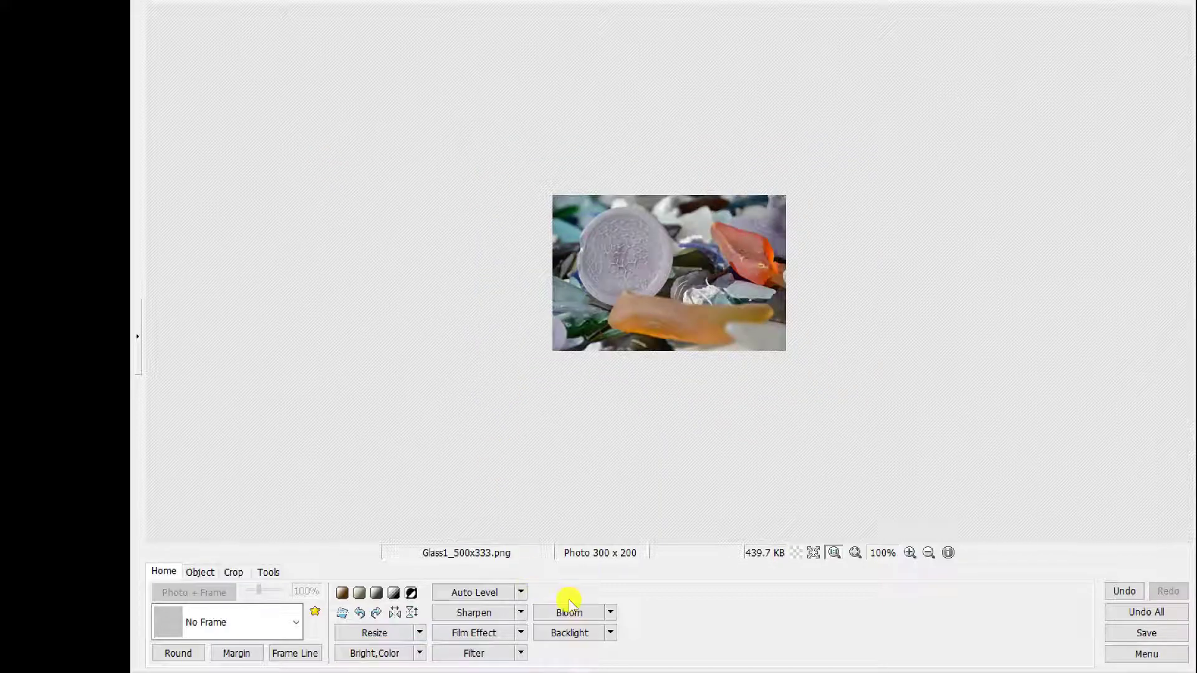
left_click(1141, 612)
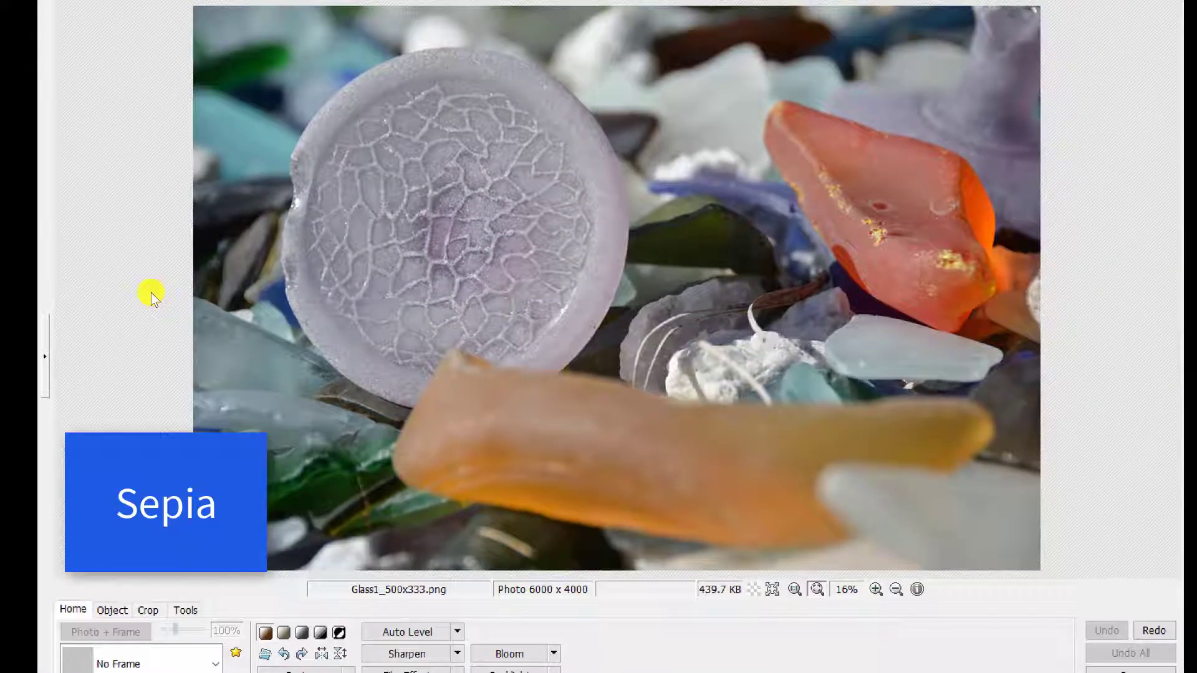
Step: Try the sepia and grayscale effects on the full-size photo one at a time, undoing each
left_click(265, 633)
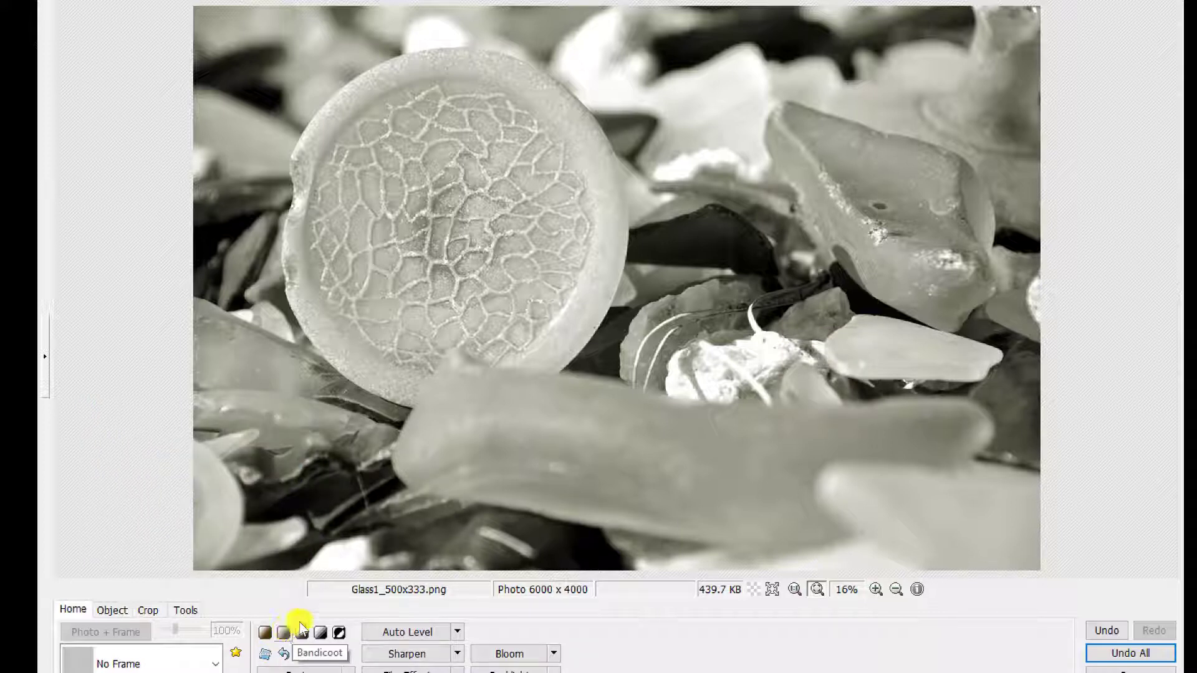
key("ctrl+z")
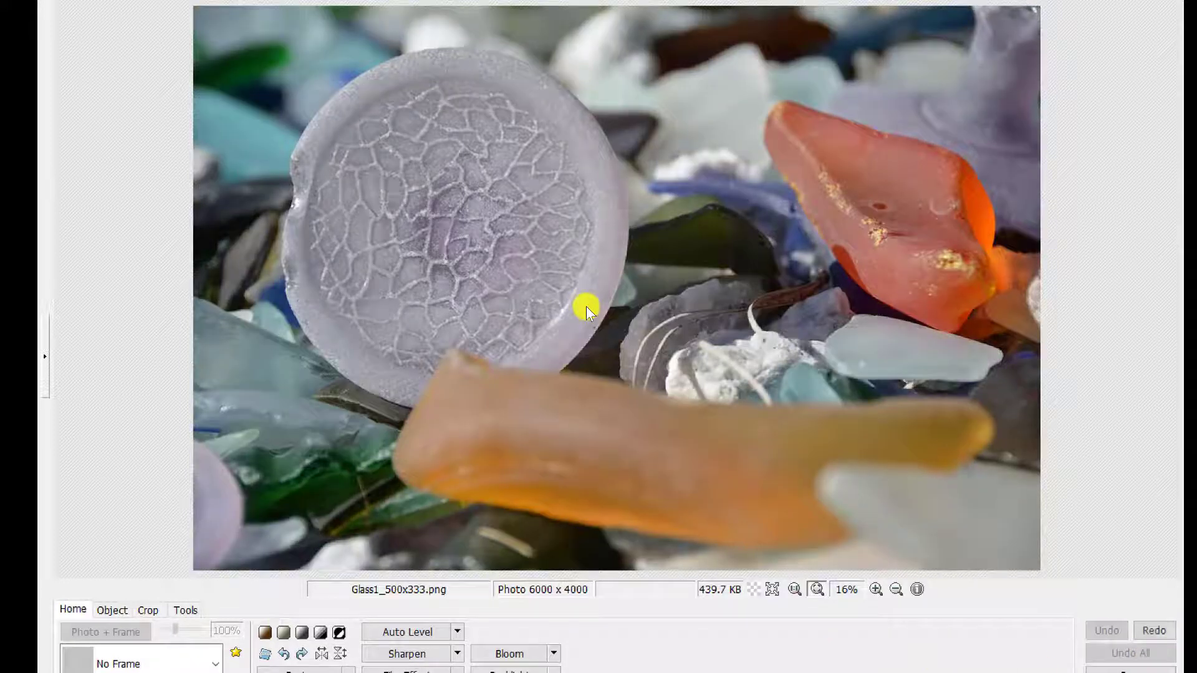
left_click(303, 634)
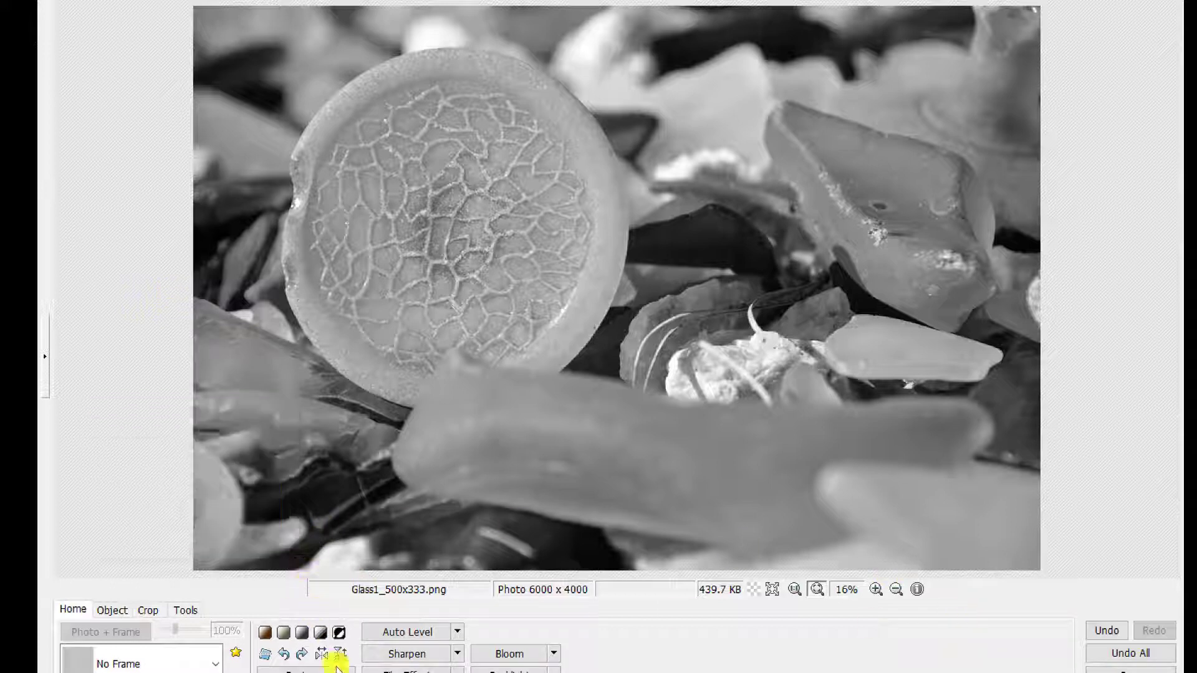
left_click(1129, 653)
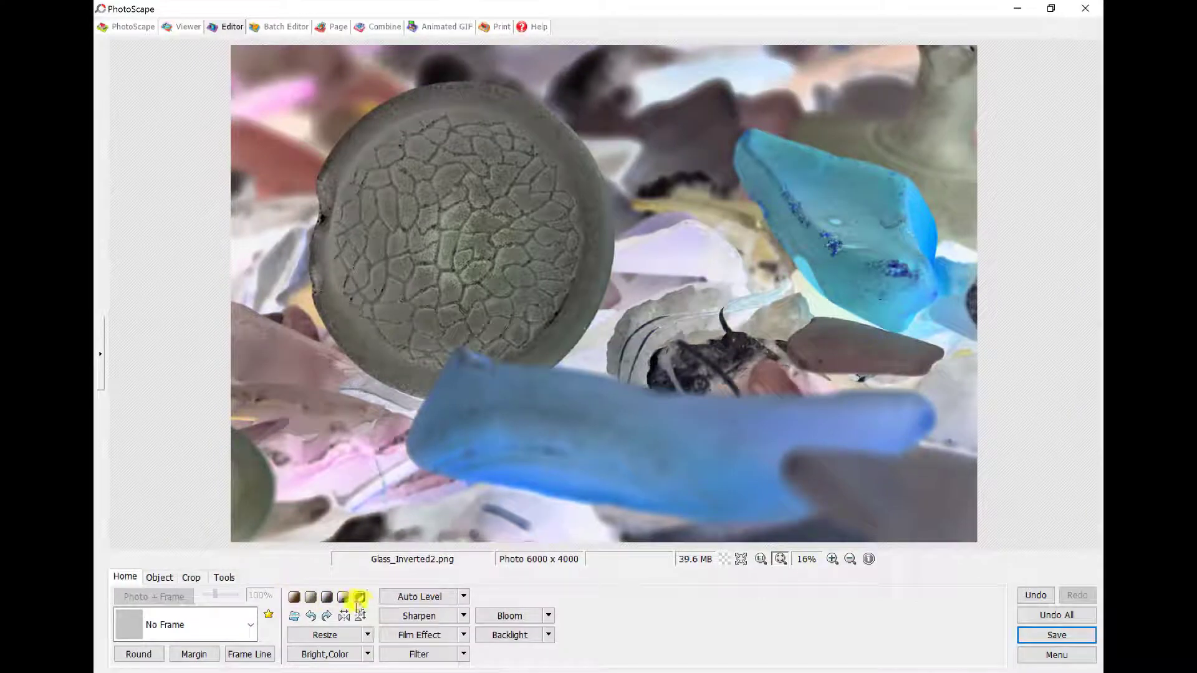
Step: Undo the color inversion and raise the photo's saturation to 29 in the Bright,Color adjustment, first trying 90
left_click(1056, 615)
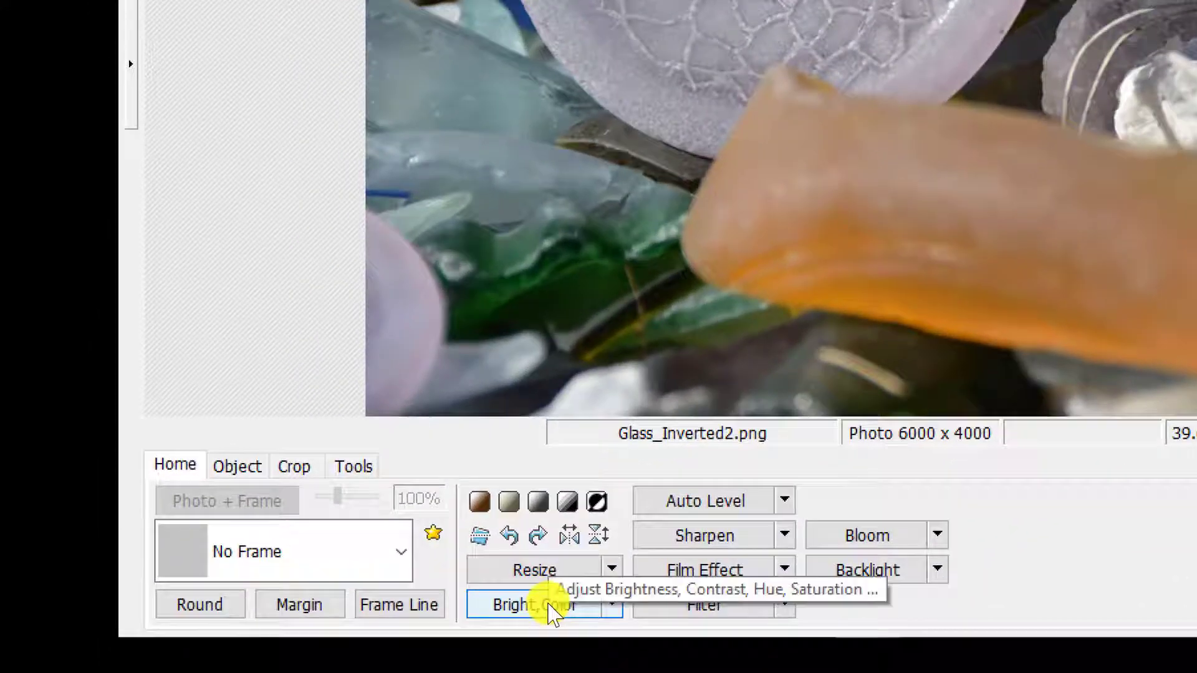
left_click(548, 604)
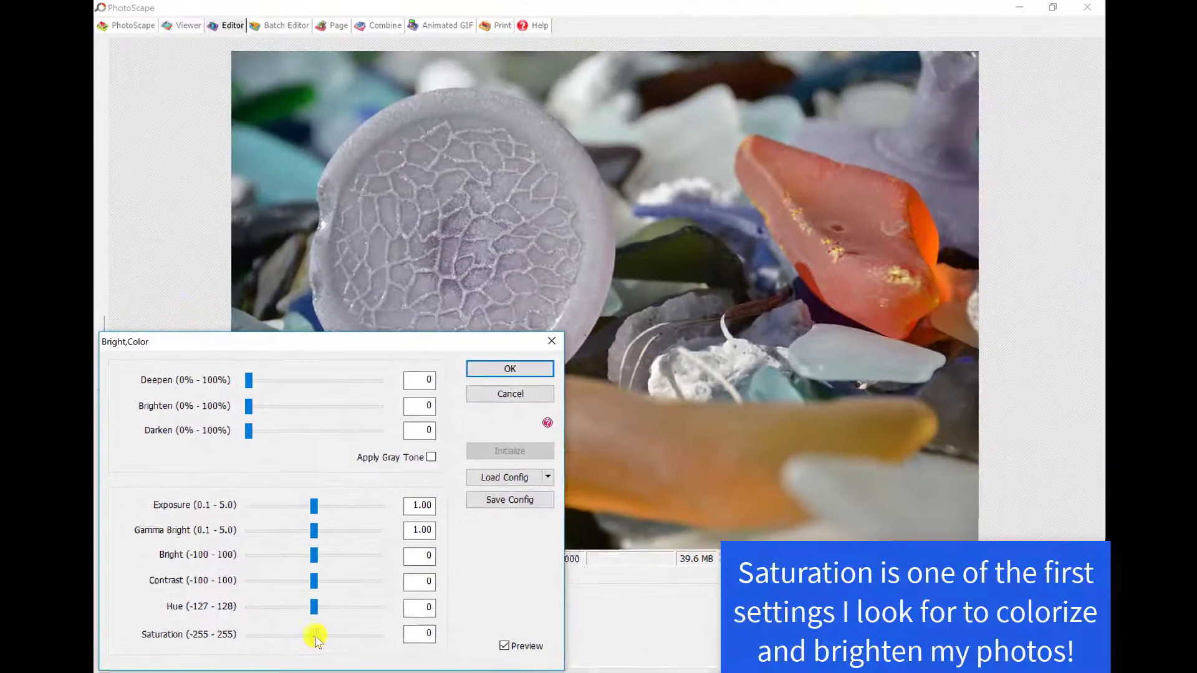
left_click_drag(514, 570, 546, 576)
left_click_drag(331, 637, 335, 638)
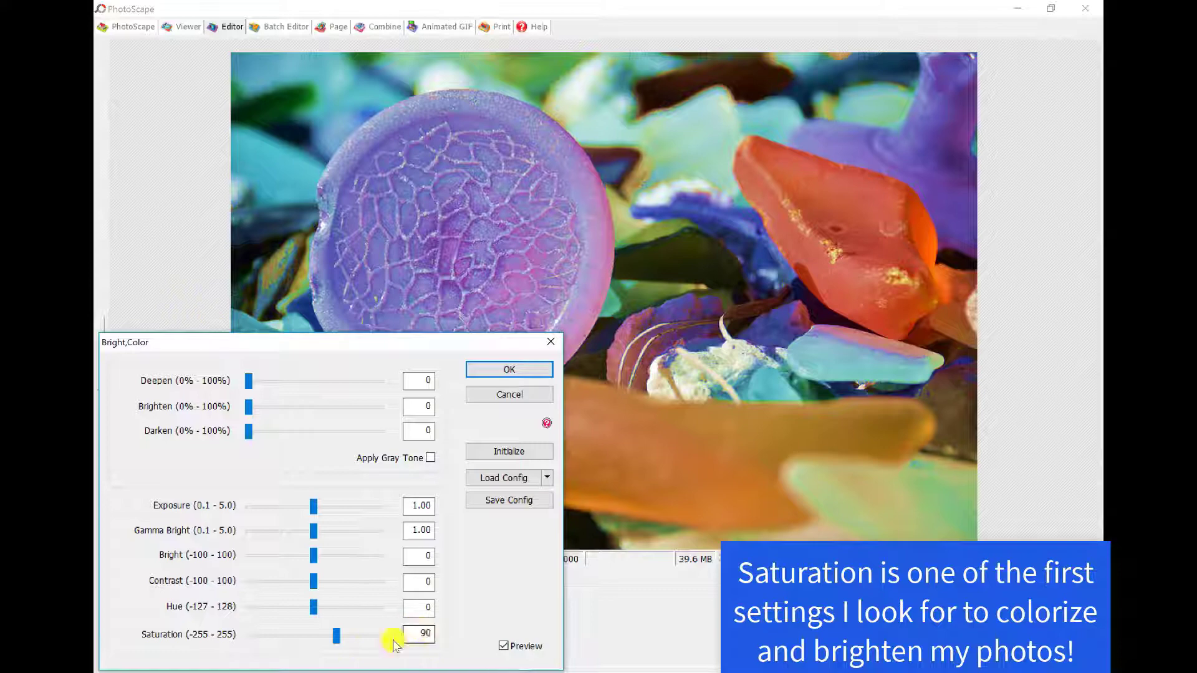
left_click_drag(335, 635, 317, 635)
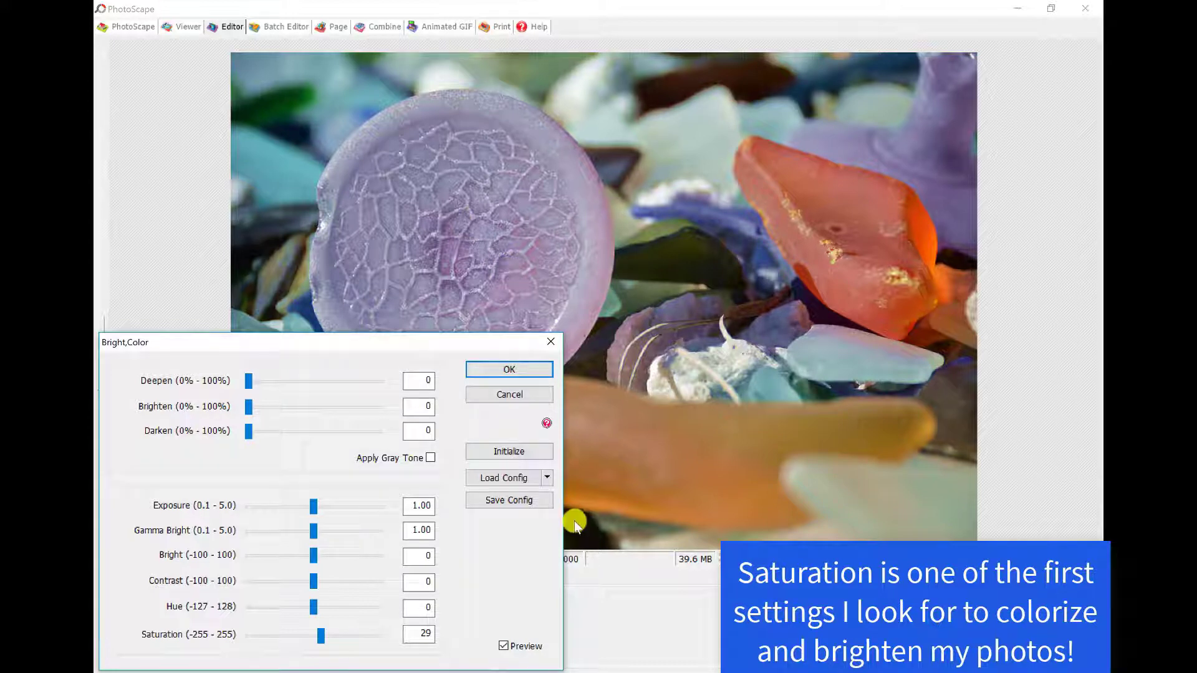
left_click(503, 645)
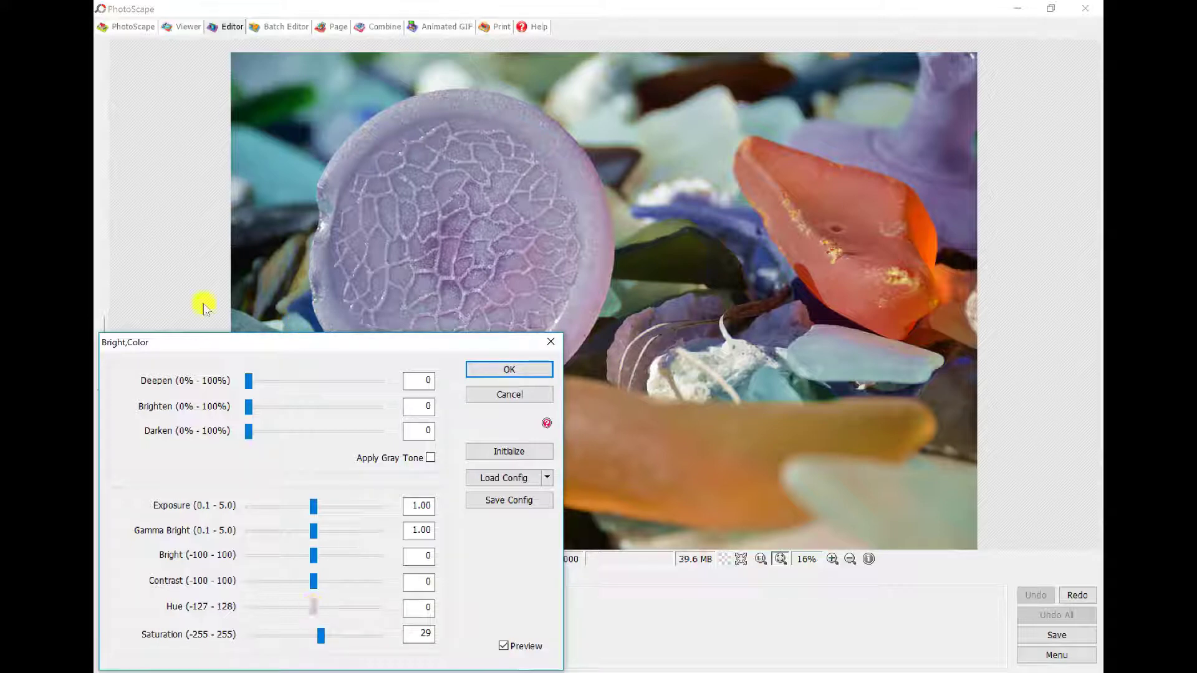
Step: Try hue shifts of 12 and -39, settle the hue at 1, and raise the contrast to 26
left_click_drag(313, 605, 320, 606)
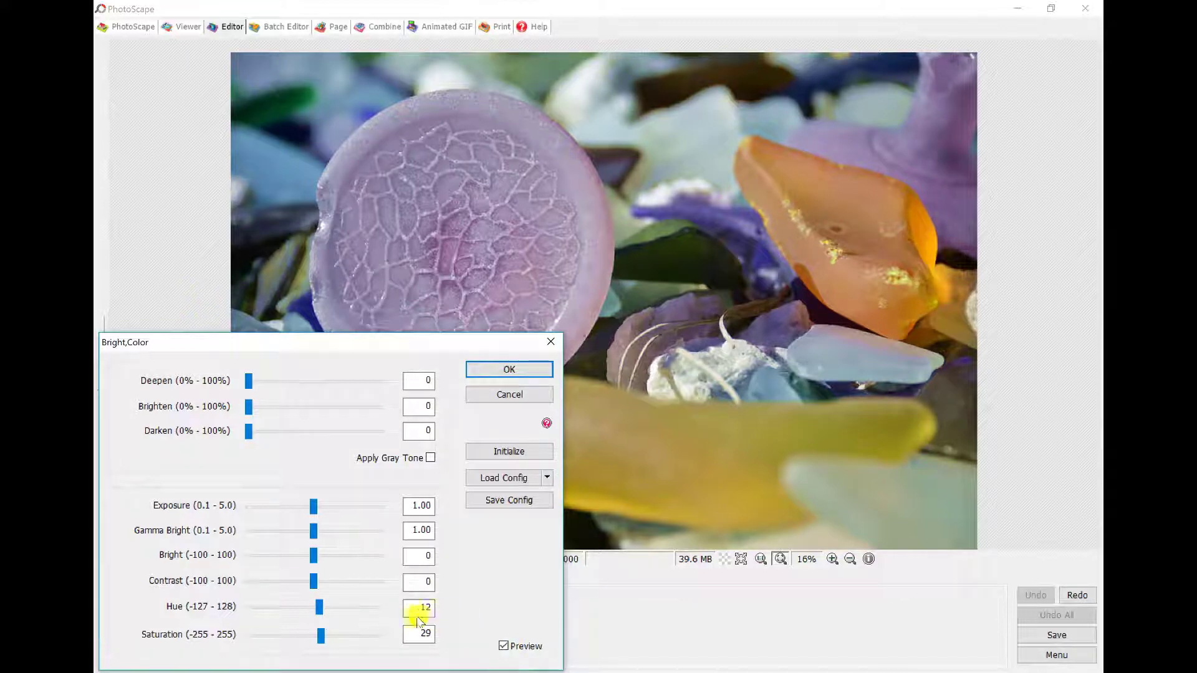
left_click(312, 608)
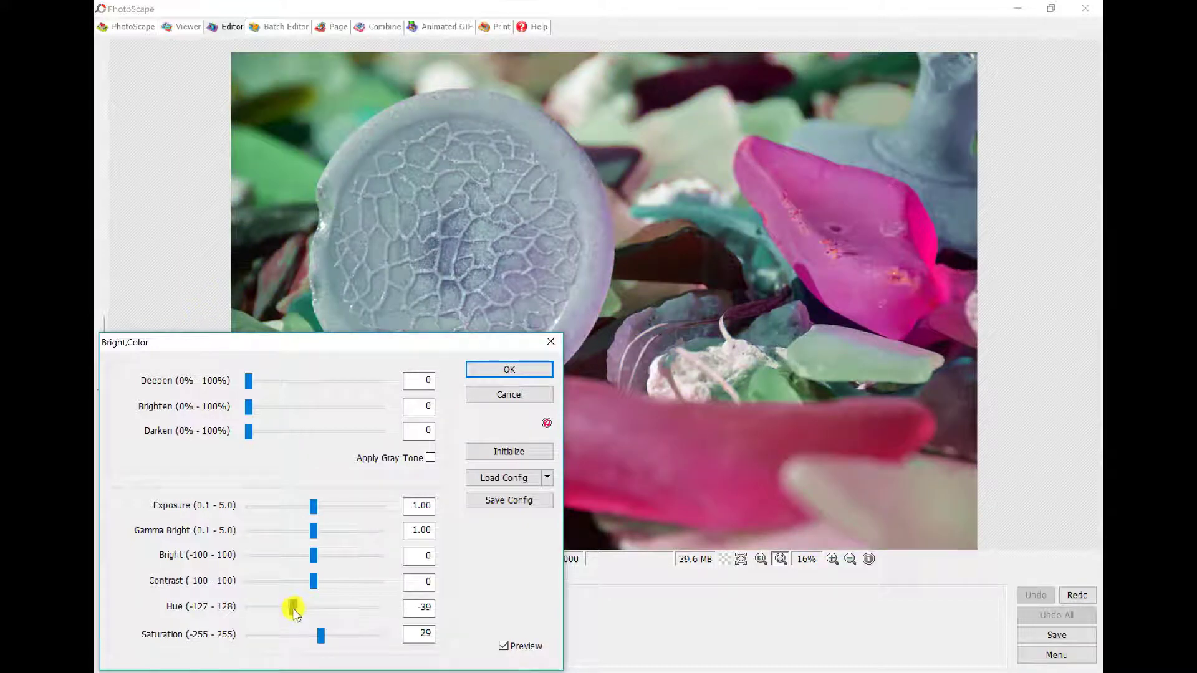
left_click_drag(293, 608, 329, 581)
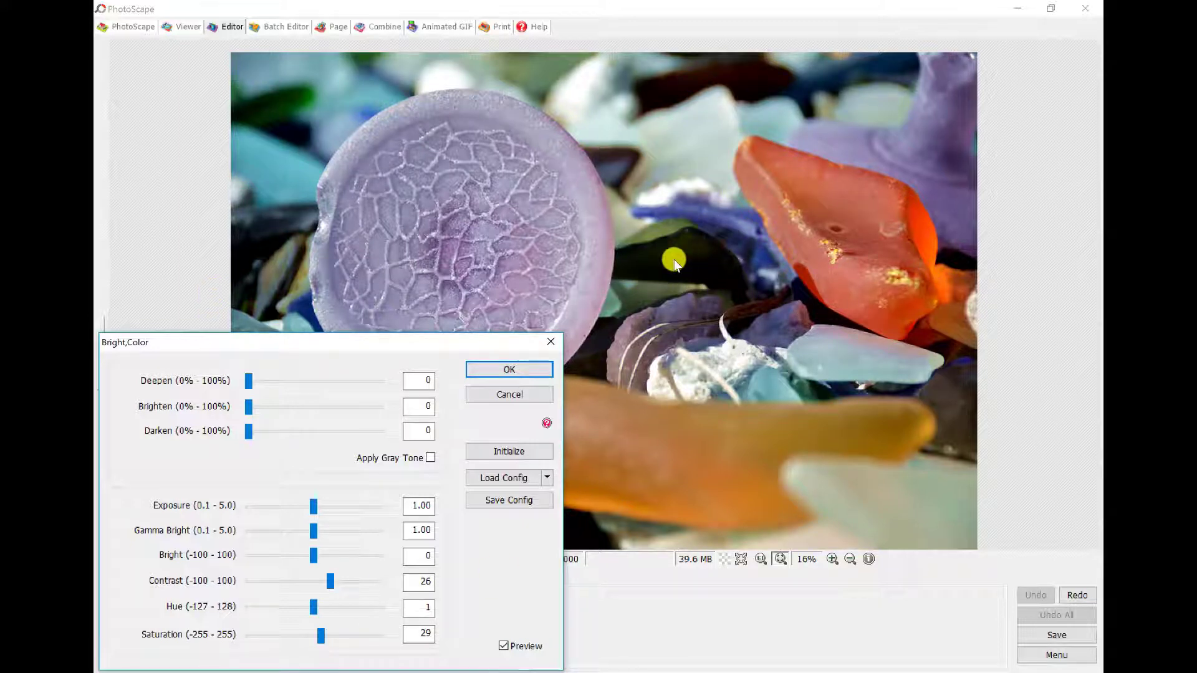
Step: Try a contrast of 5 and set the contrast back to 0
left_click(426, 582)
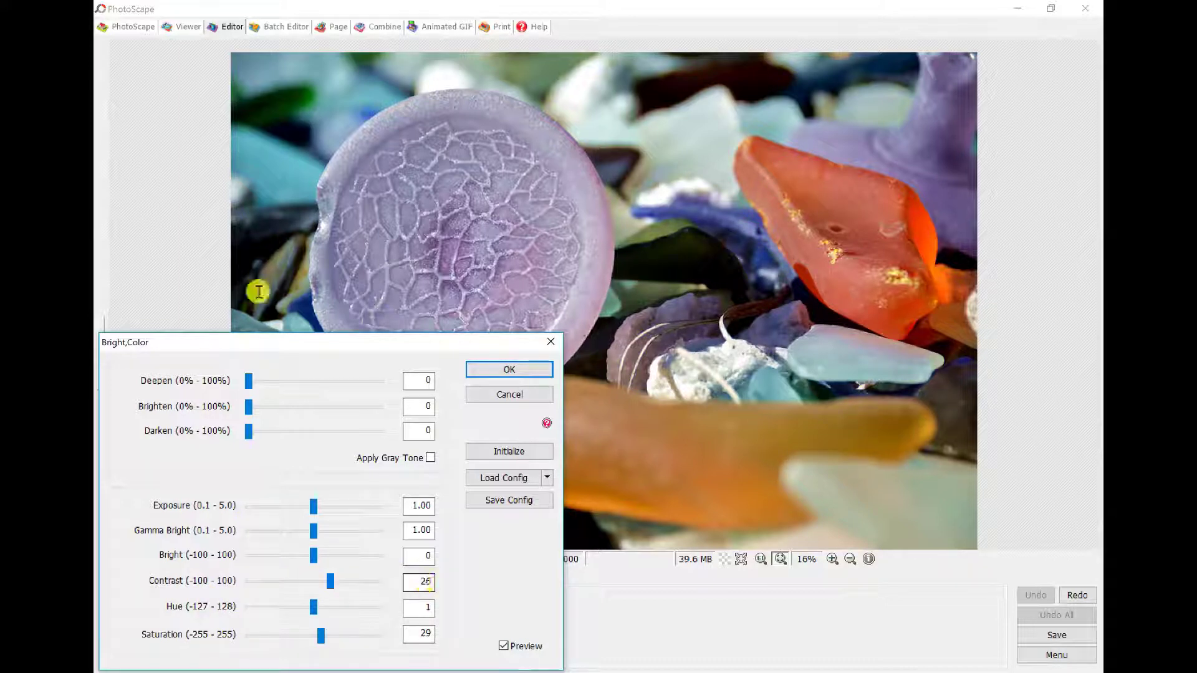
double_click(427, 582)
type("5")
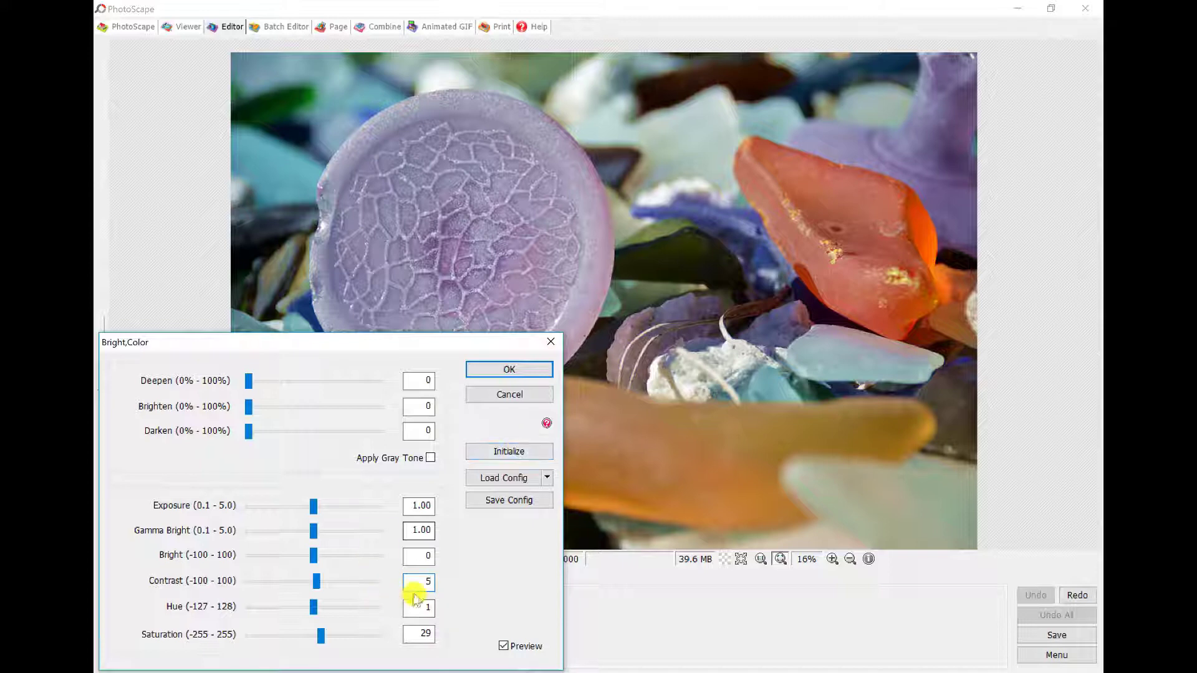
double_click(427, 581)
type("0")
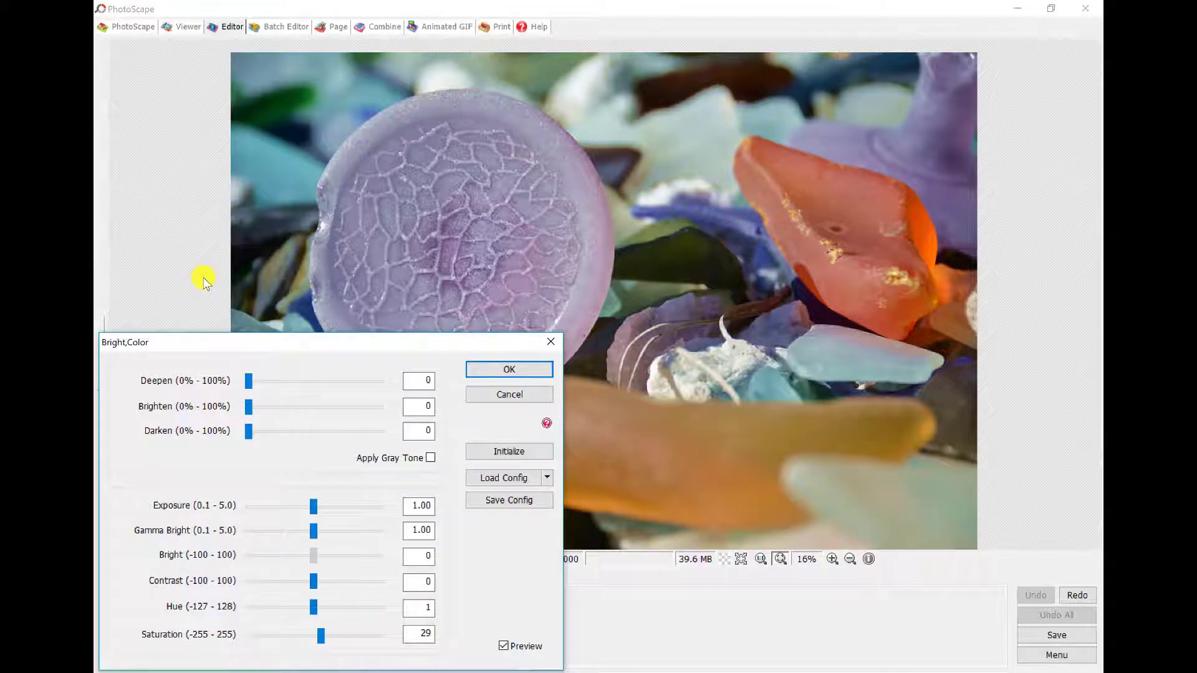
Step: Apply the adjustments with Bright at -12, Darken at 13 and Deepen at 20, and compare before and after by undoing and redoing
left_click_drag(314, 555, 305, 559)
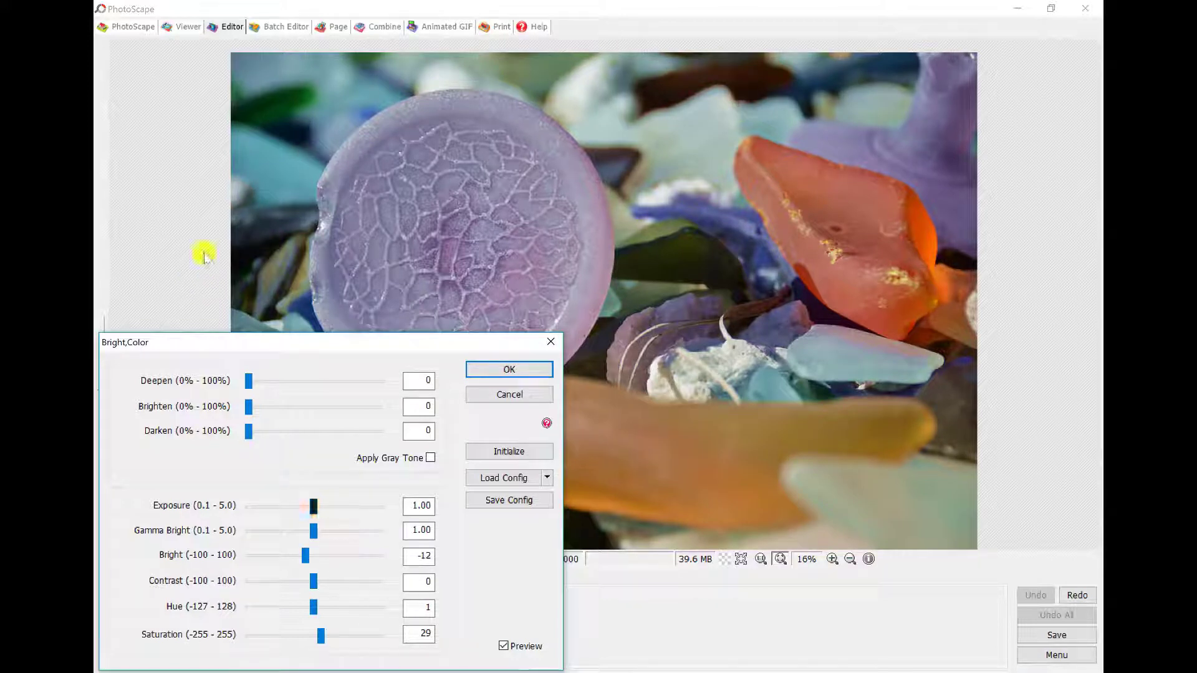
left_click_drag(314, 506, 306, 508)
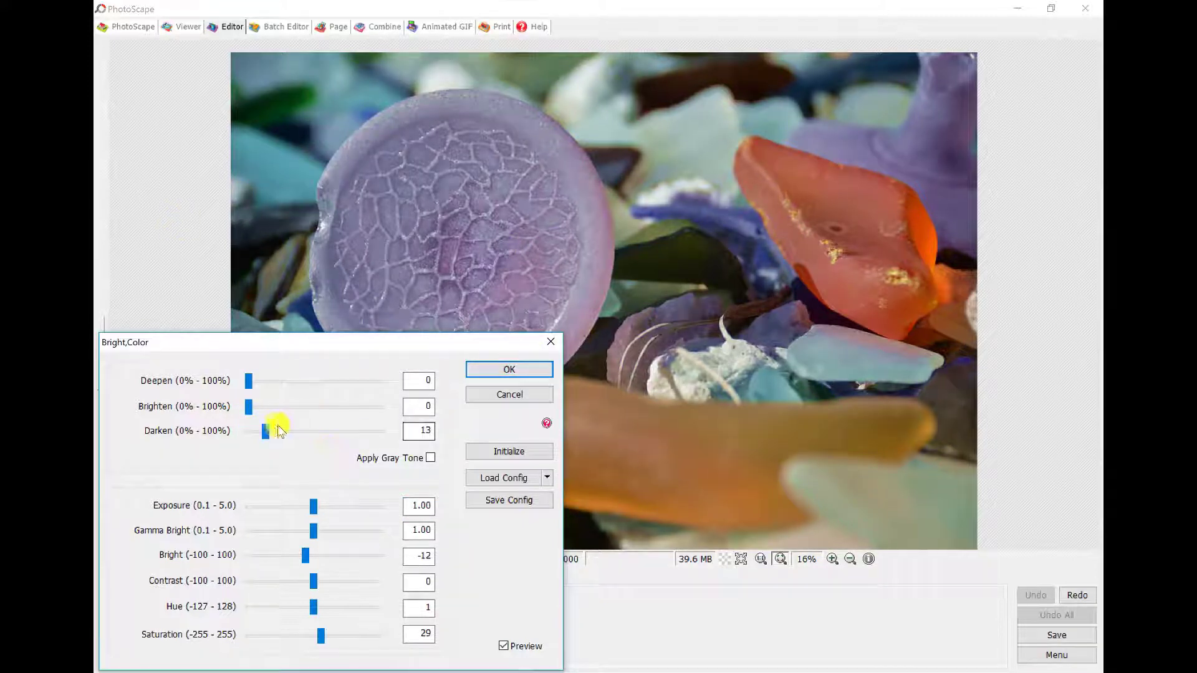
mouse_move(265, 413)
left_mouse_down()
mouse_move(294, 410)
mouse_move(268, 413)
left_mouse_up()
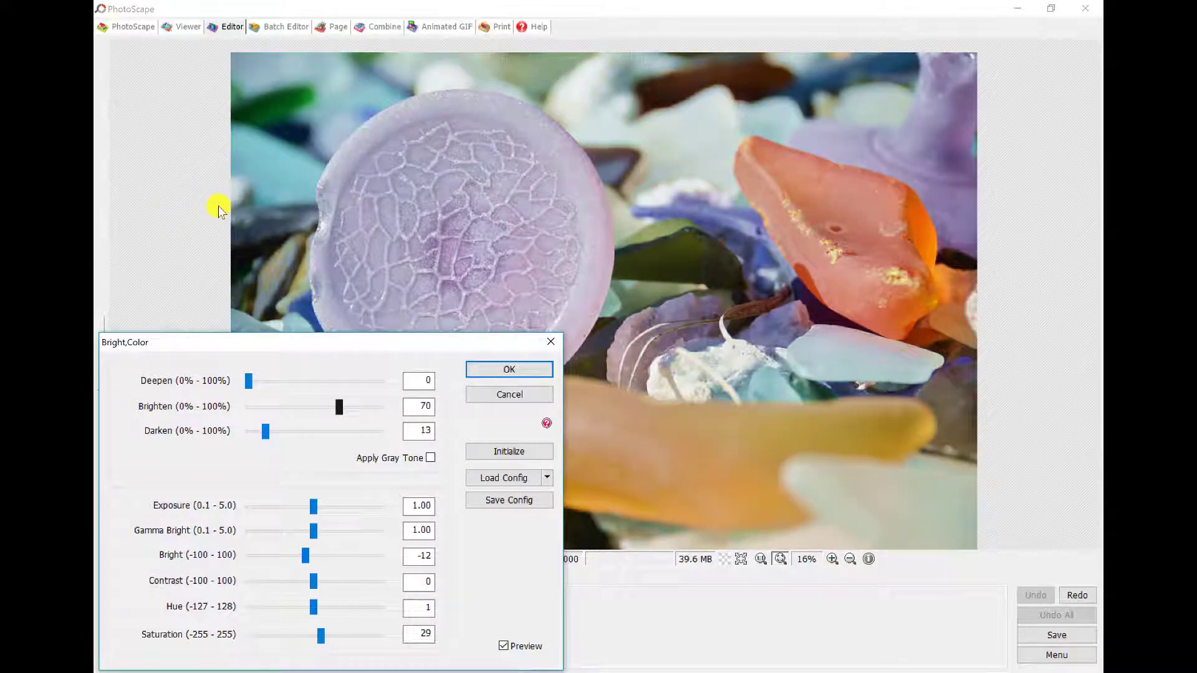
left_click_drag(339, 406, 255, 396)
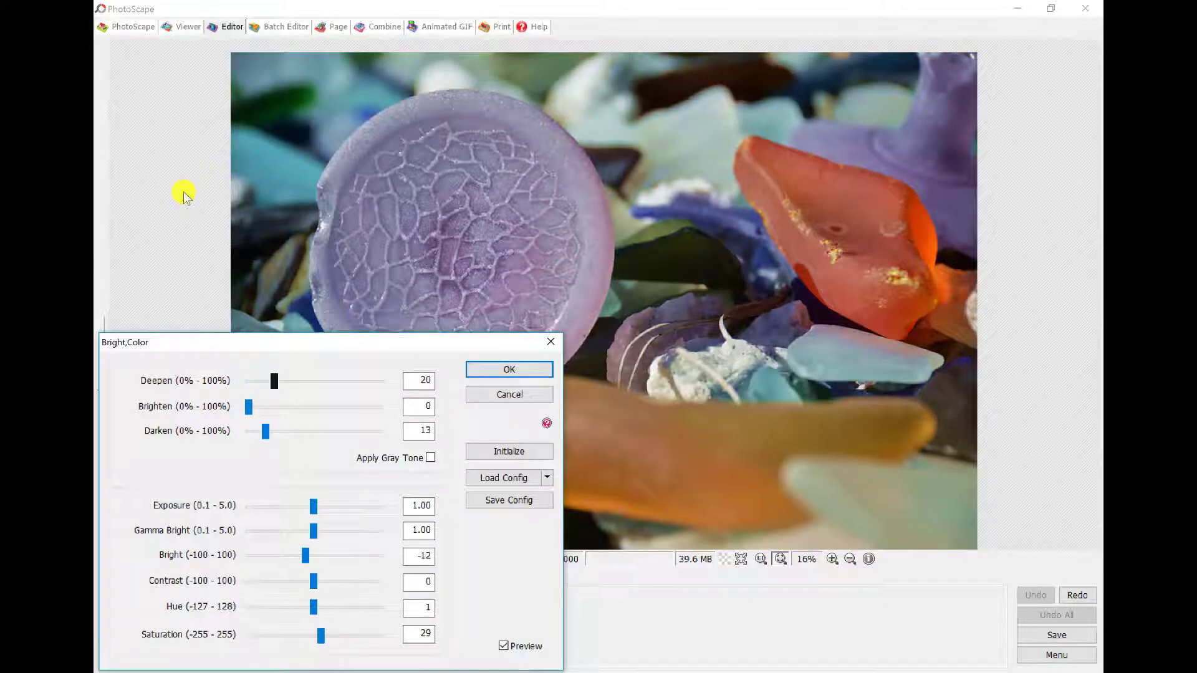
left_click(523, 369)
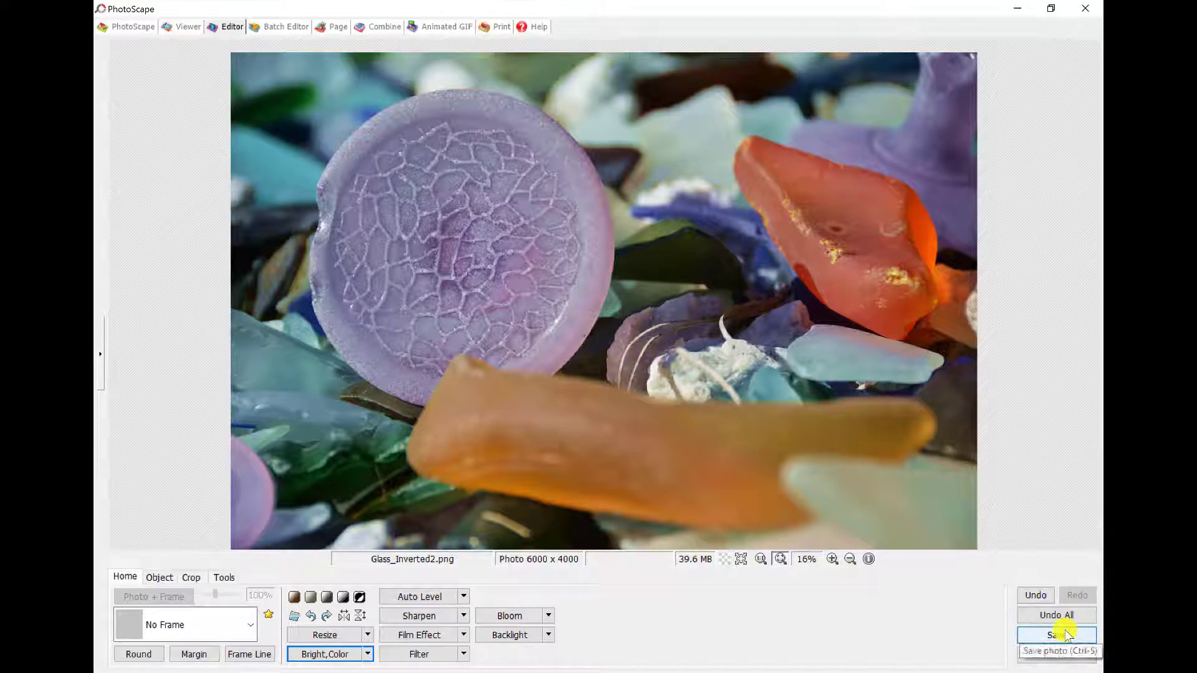
key("ctrl+z")
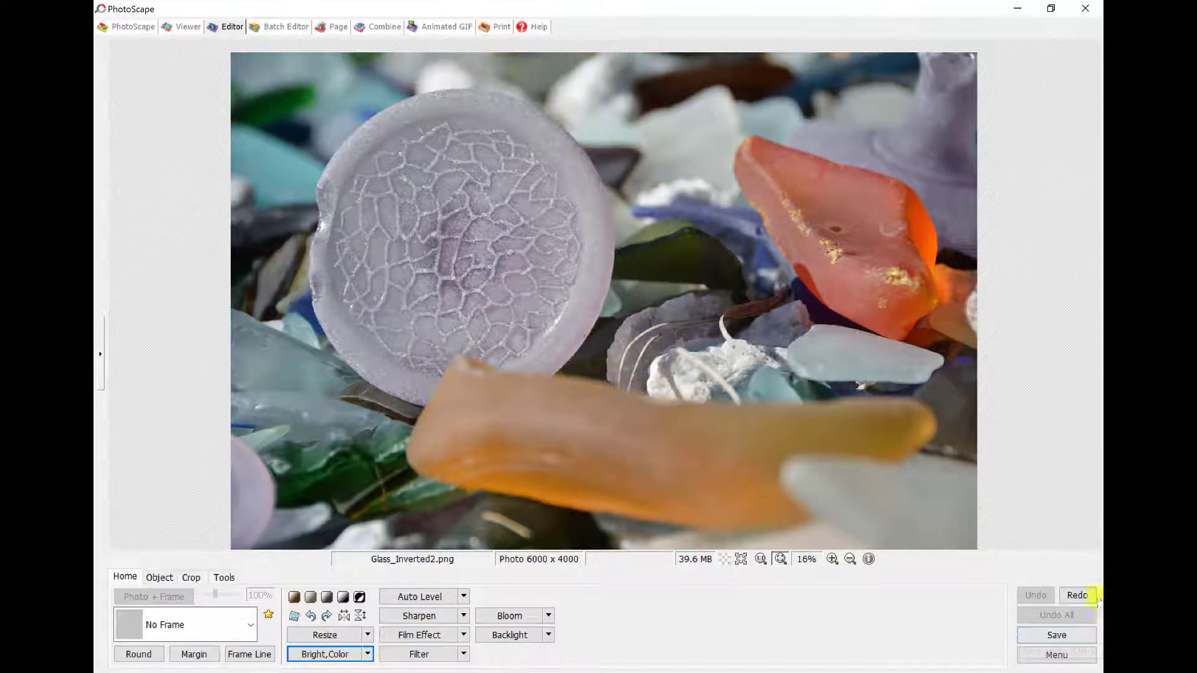
left_click(1085, 595)
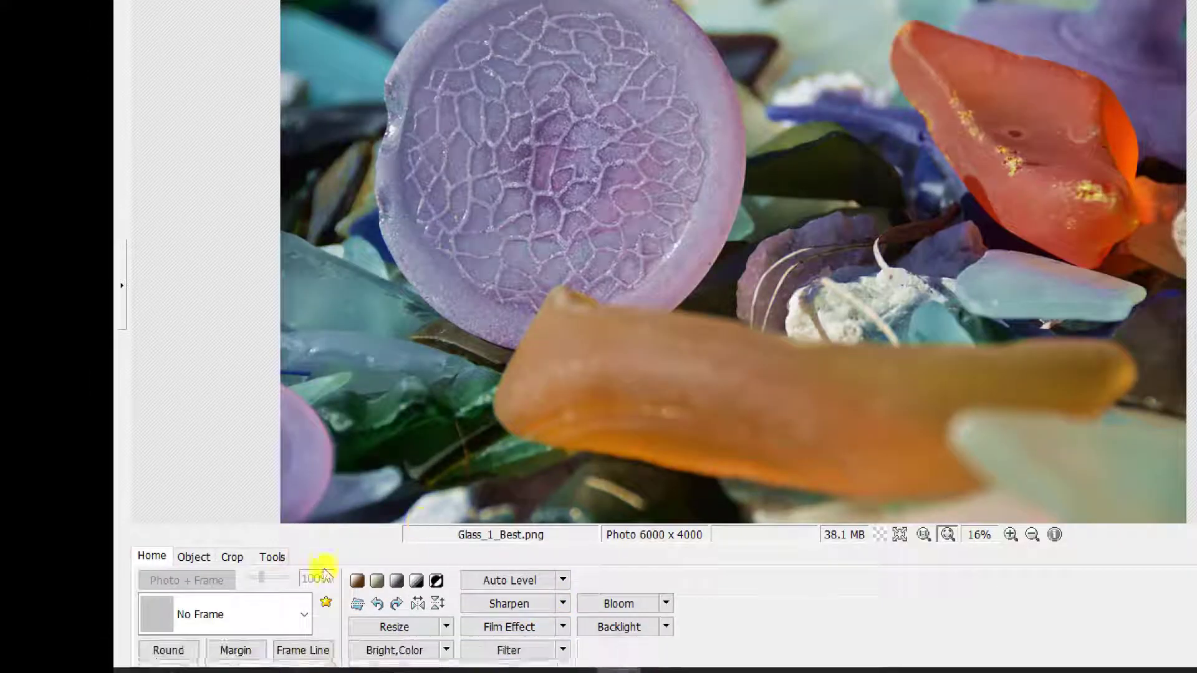
Step: Try raising the upper part of the photo's saturation curve, adding and removing a second lower point, and apply the curve
left_click(446, 650)
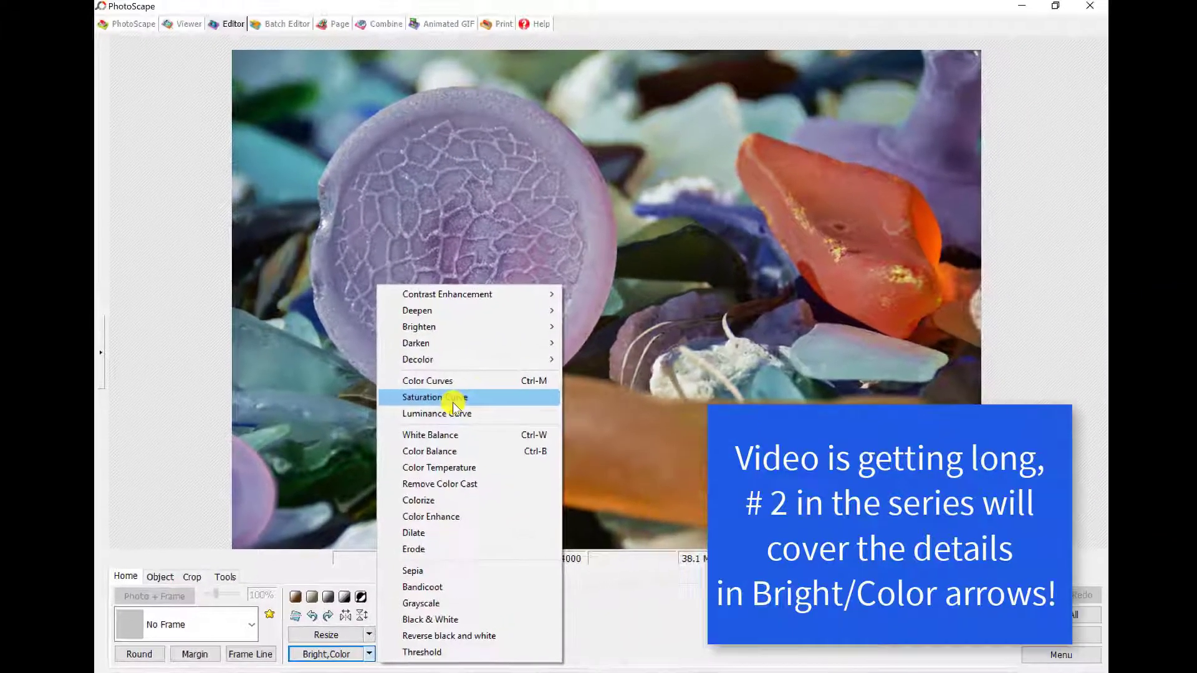
left_click(536, 340)
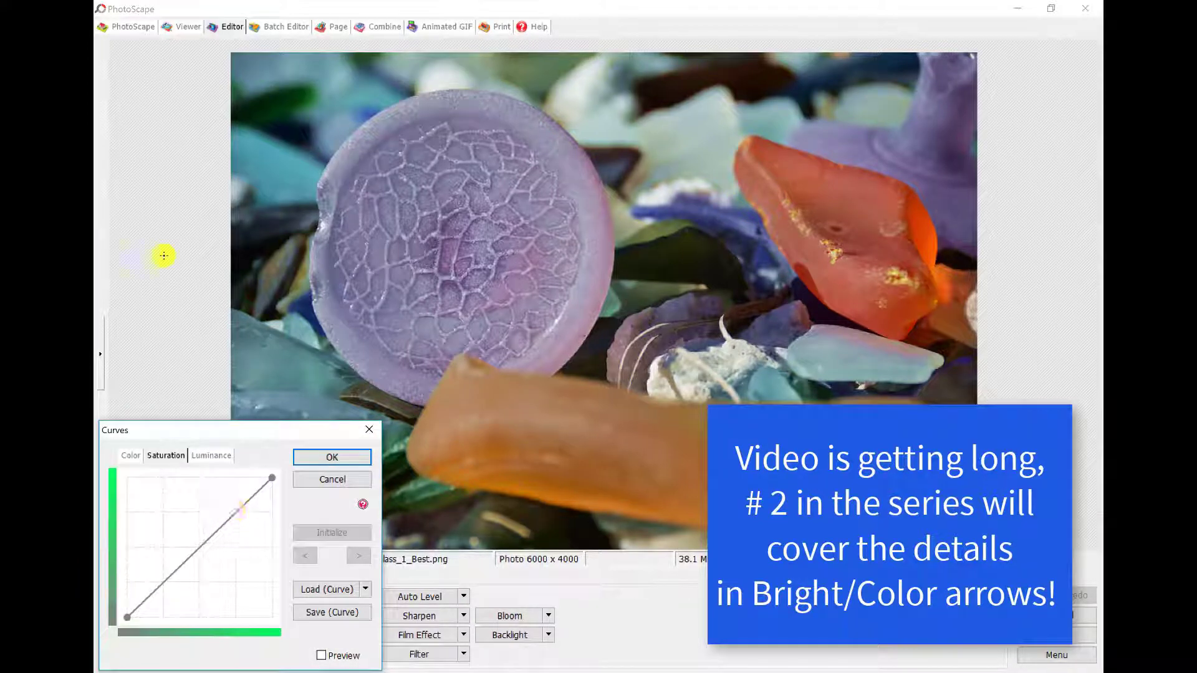
left_click_drag(238, 510, 219, 496)
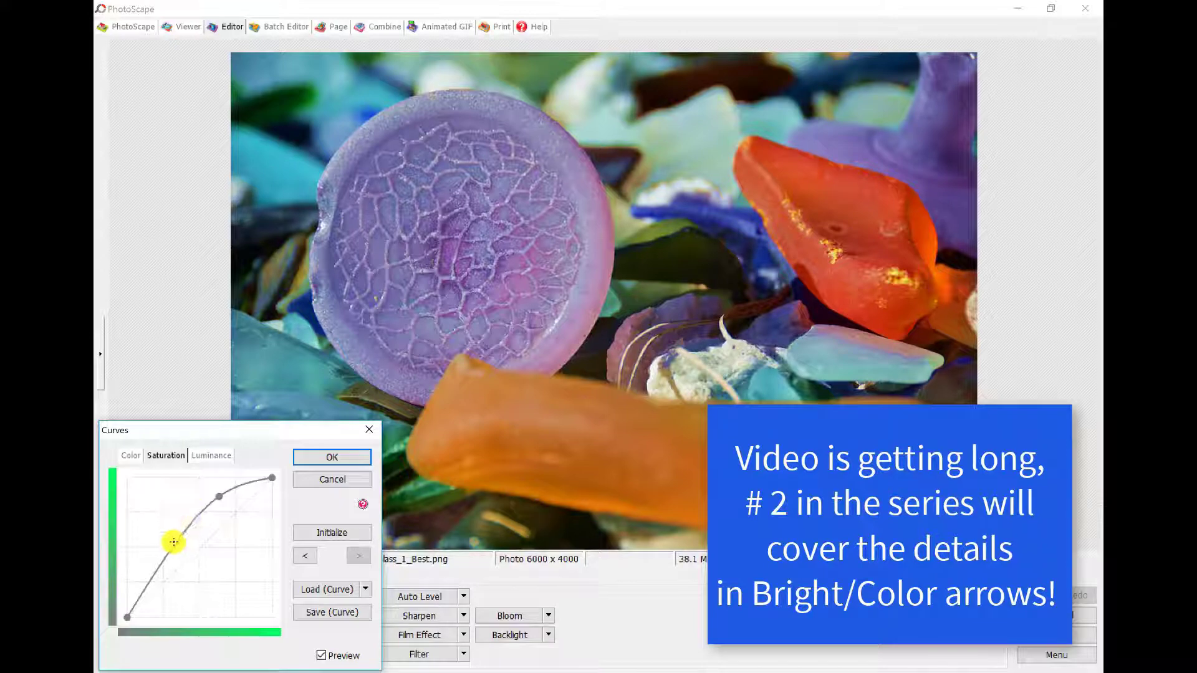
left_click_drag(174, 543, 188, 562)
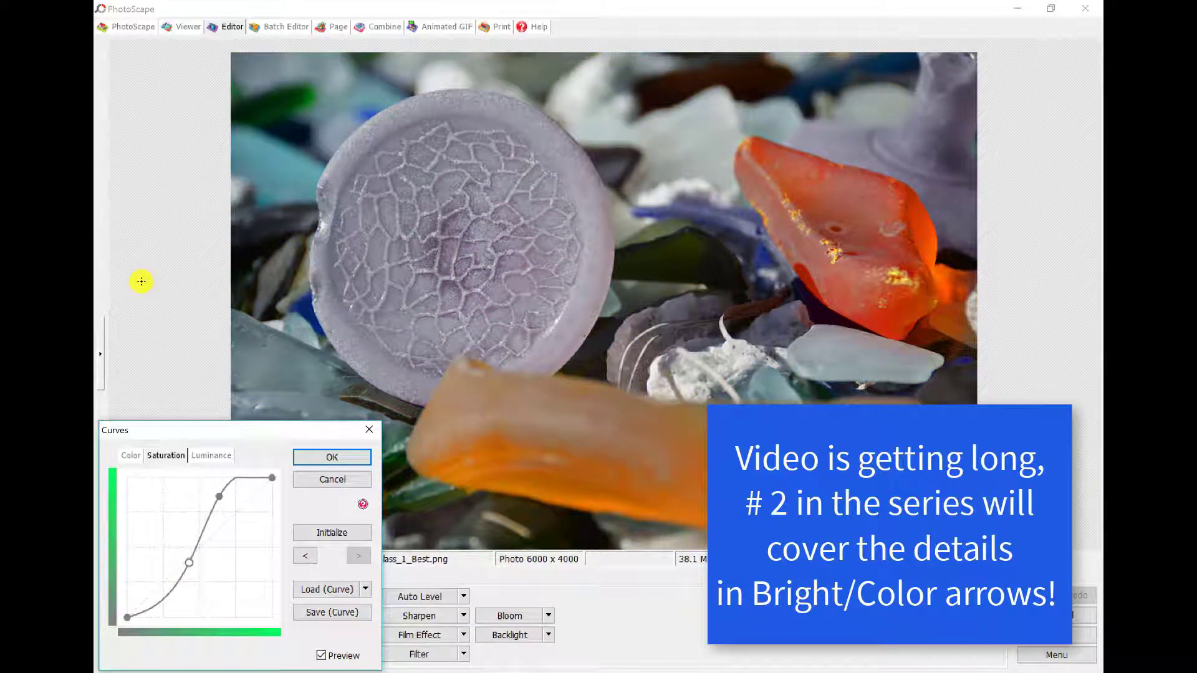
left_click_drag(189, 562, 136, 276)
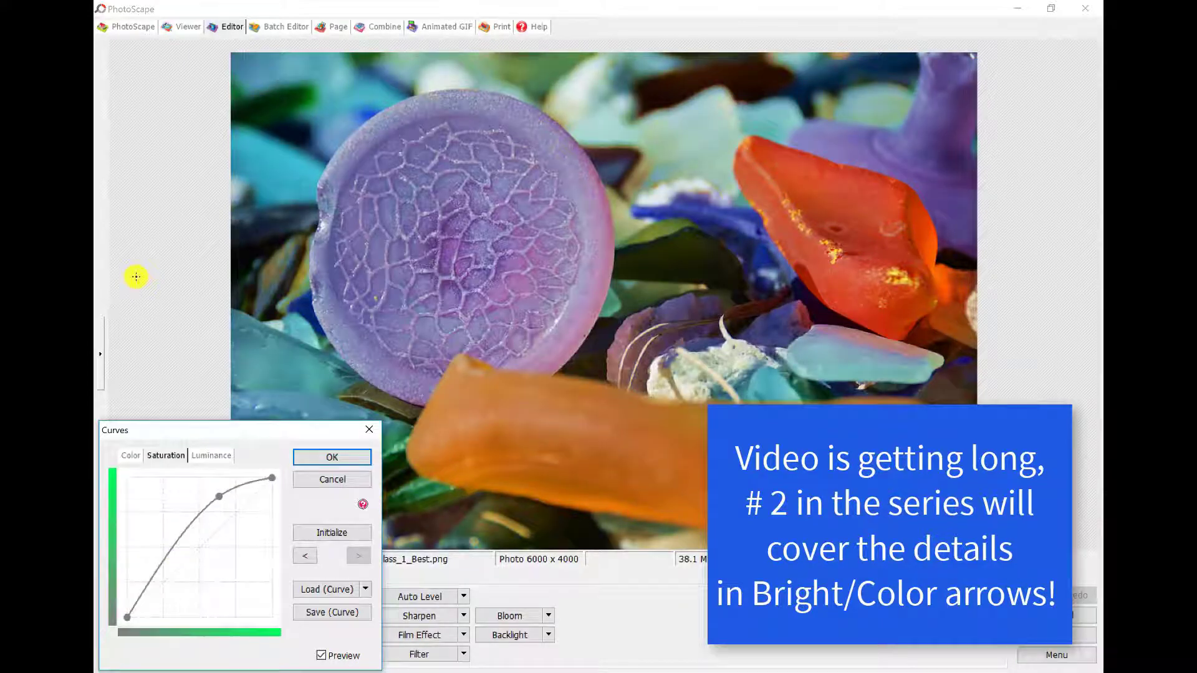
left_click(332, 458)
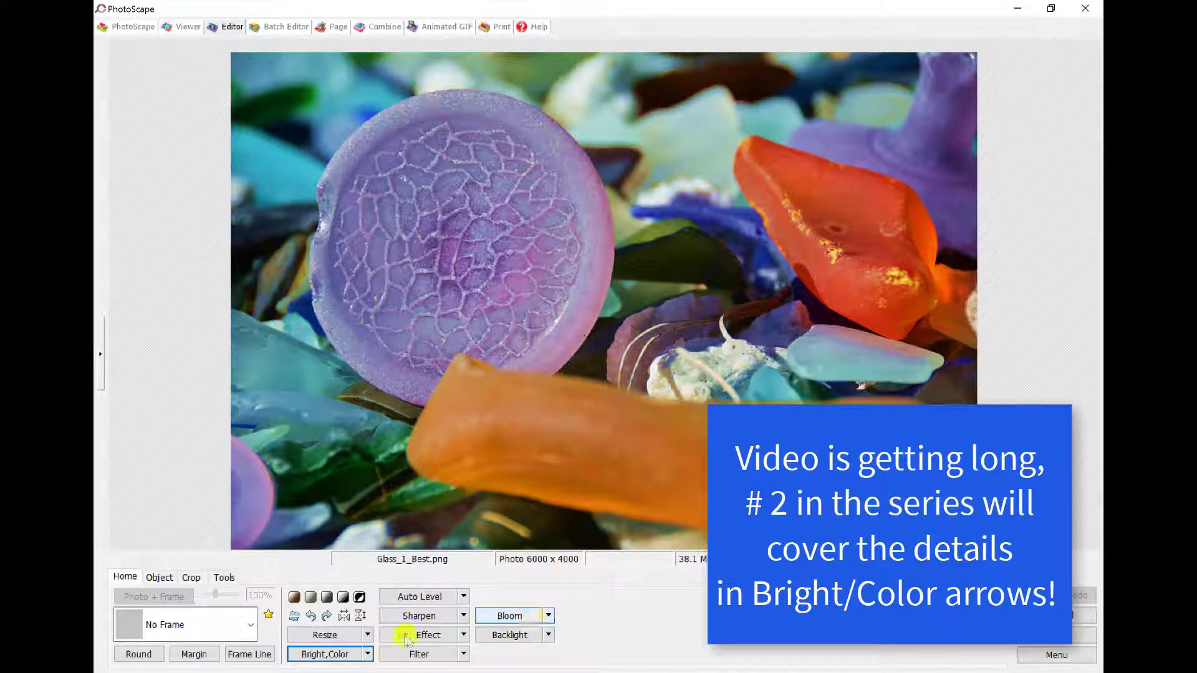
Step: Apply the Agfa - High film effect to the photo
mouse_move(364, 659)
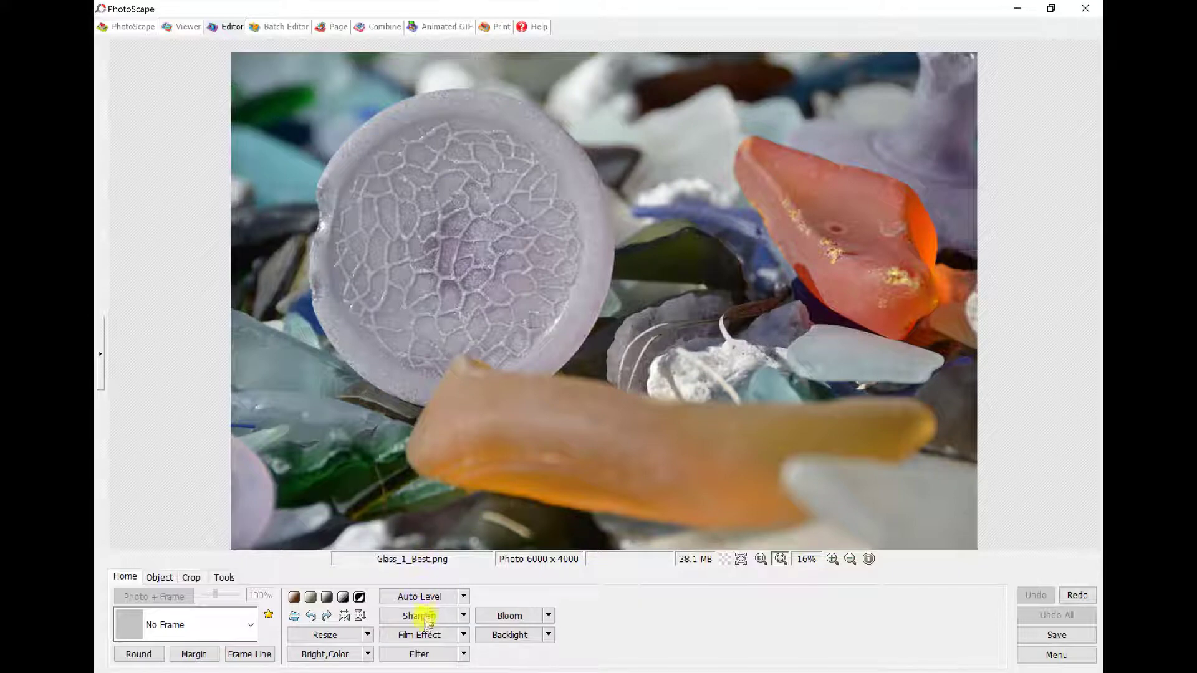
left_click(463, 634)
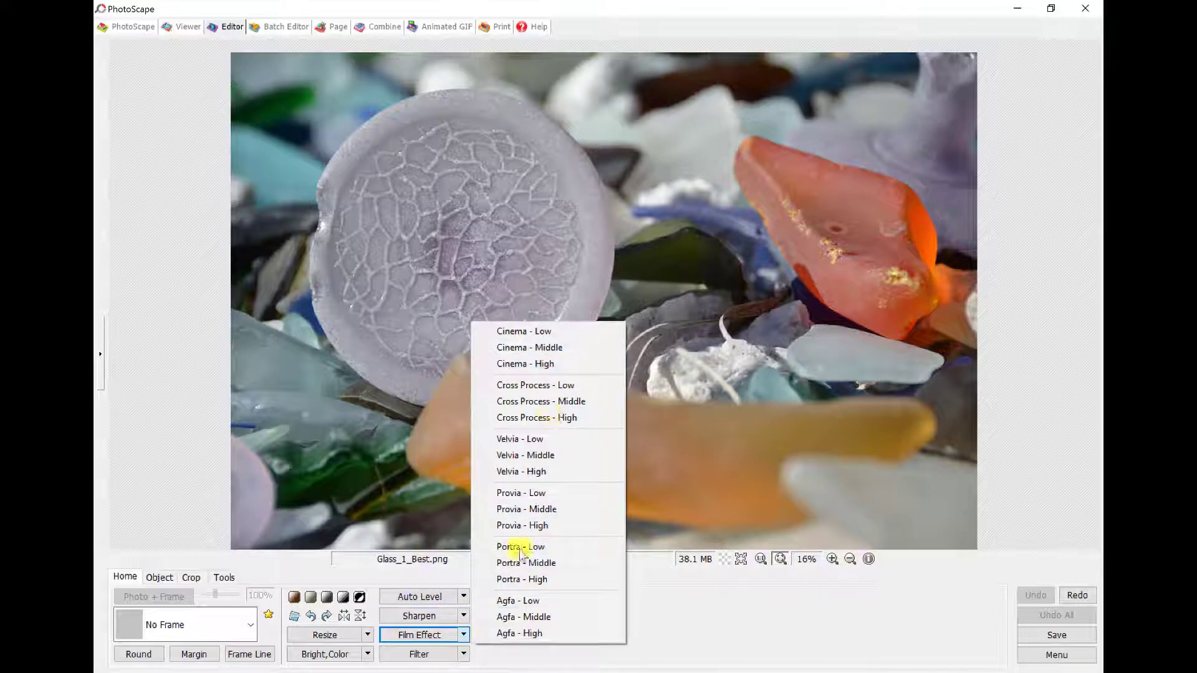
left_click(519, 633)
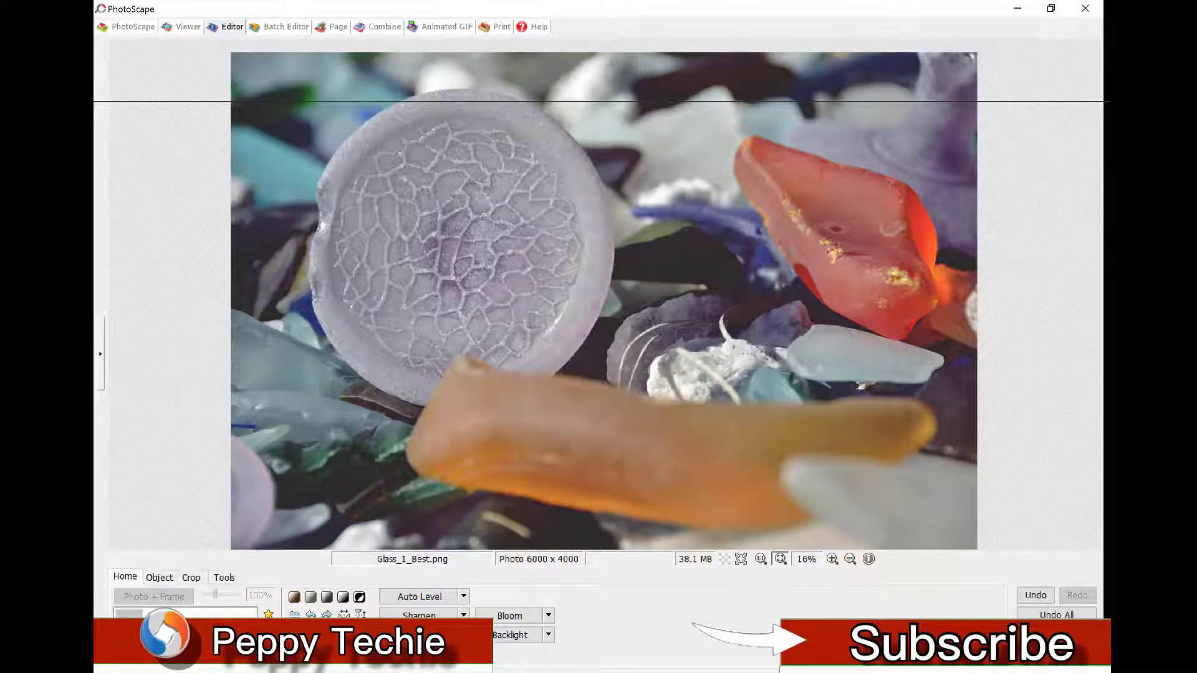
Step: Look over the list of available filters and bring up the object drawing tools
left_click(463, 653)
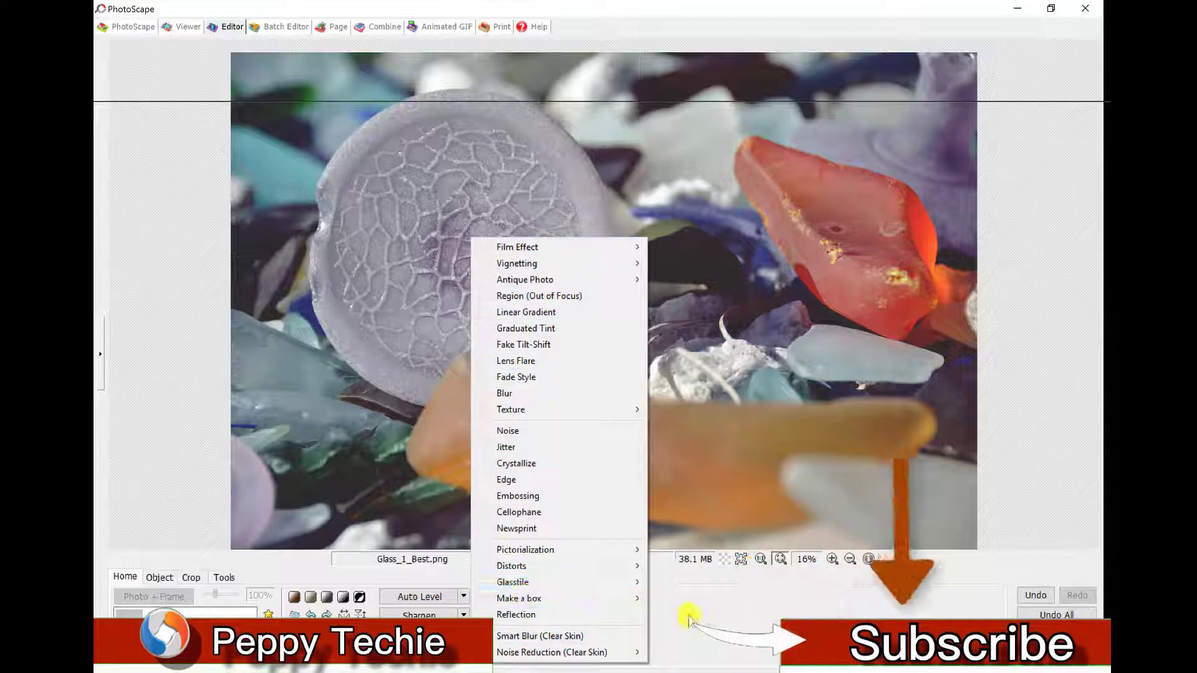
left_click(391, 308)
left_click(159, 577)
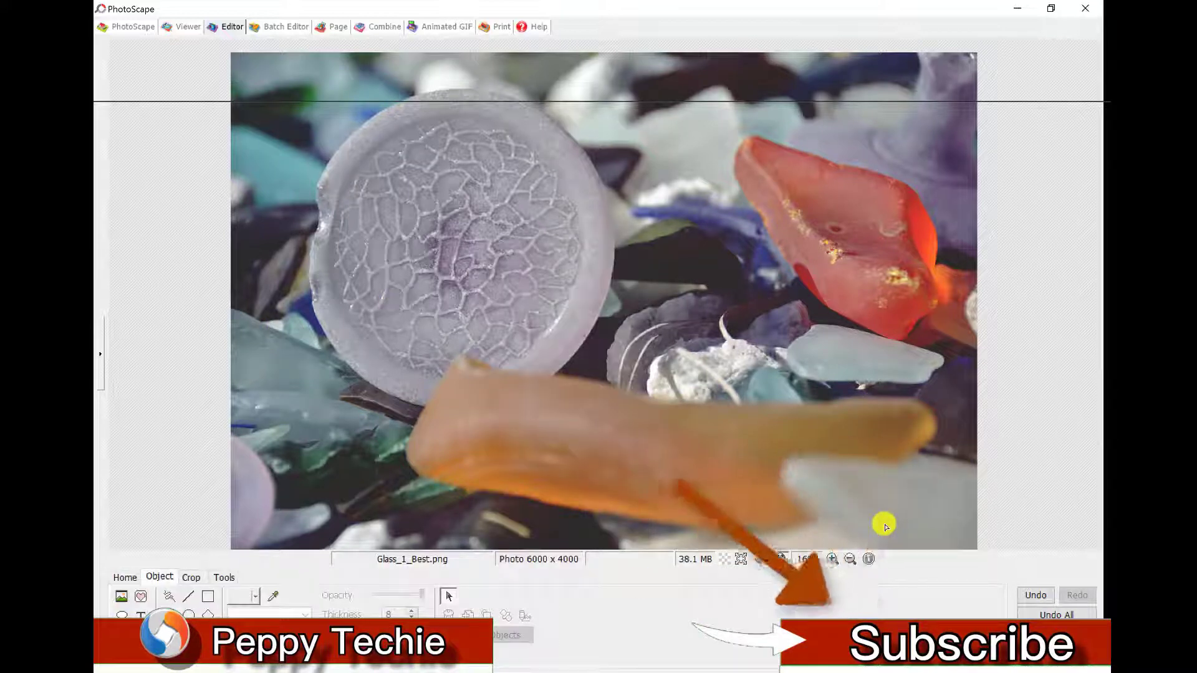